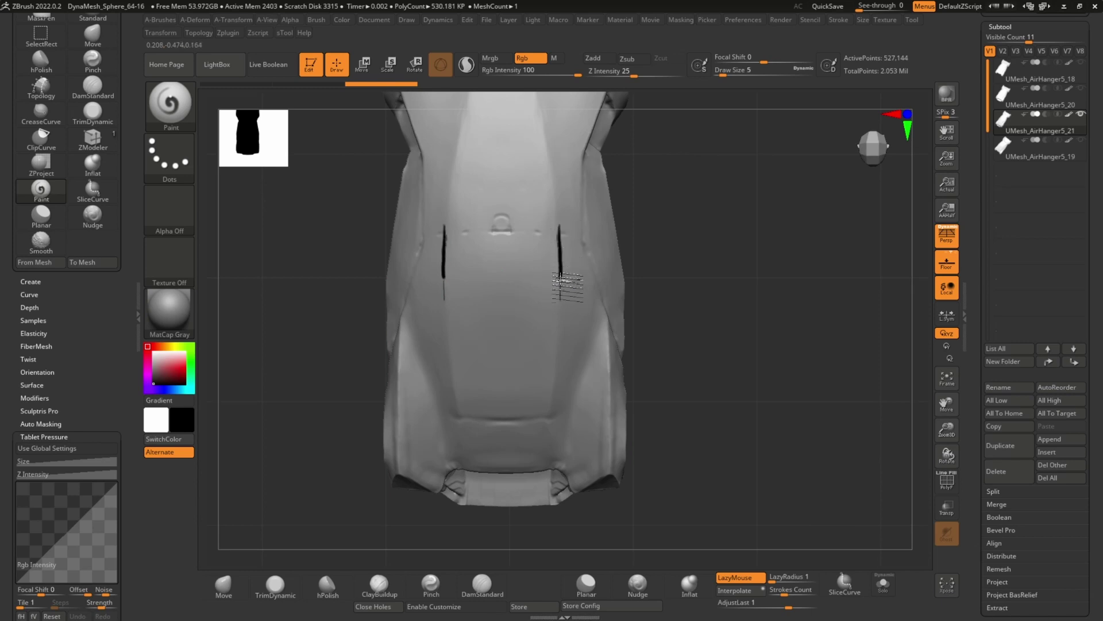
{"action": "left_click_drag", "start_coordinate": [561, 279], "coordinate": [560, 301]}
{"action": "key", "text": "ctrl+z"}
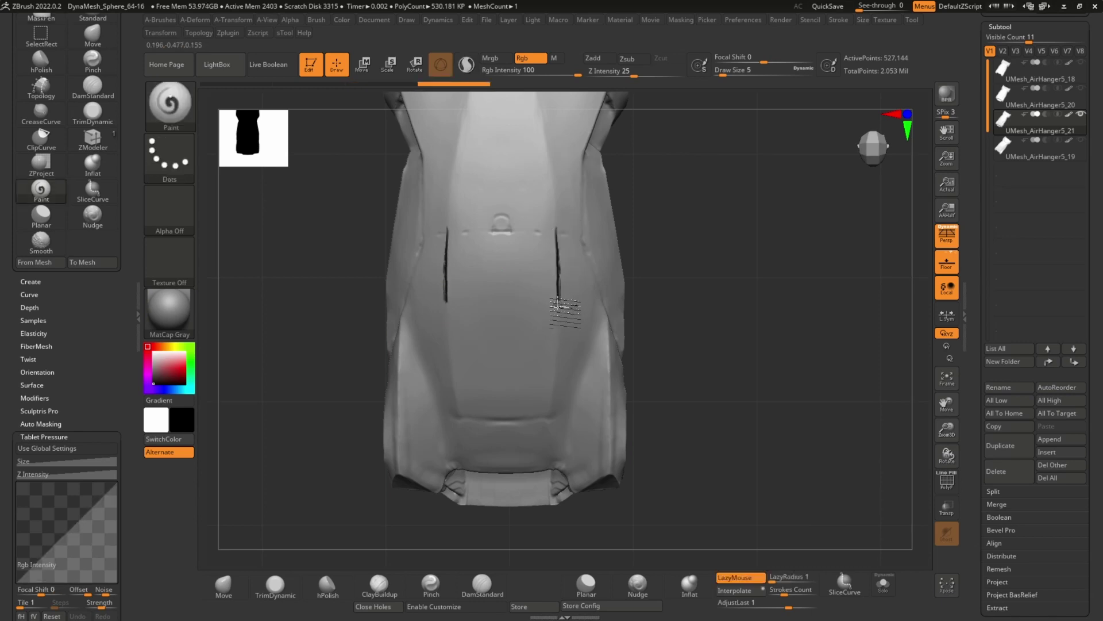
{"action": "key", "text": "ctrl+z"}
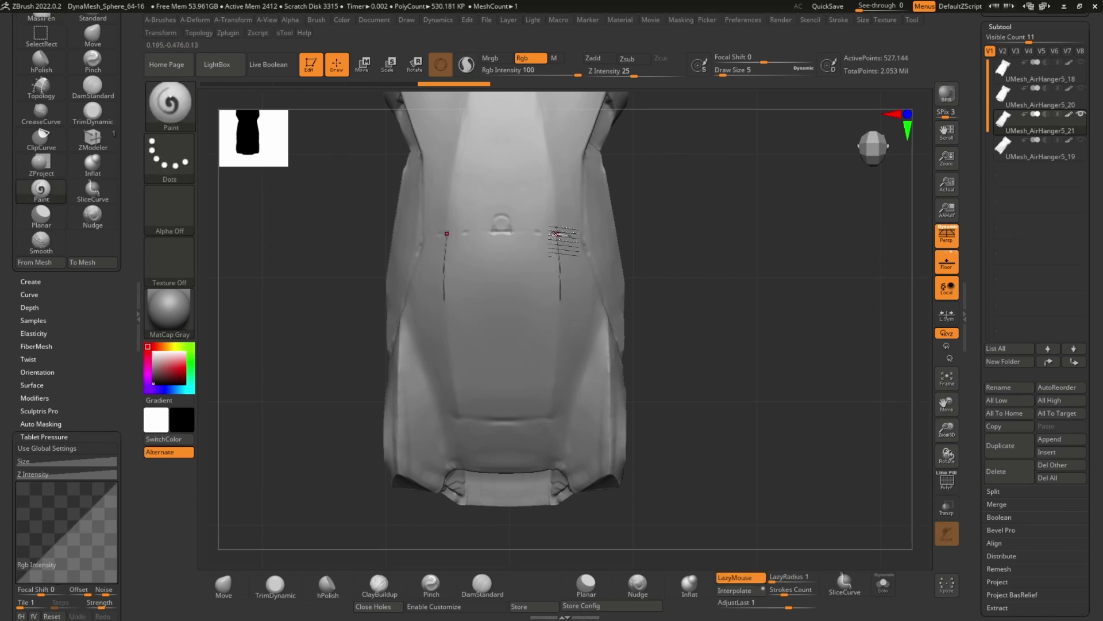
Paint black mirrored panel lines down both sides of the car's hood to the nose and along the front fenders
{"action": "left_click_drag", "start_coordinate": [556, 234], "coordinate": [559, 299]}
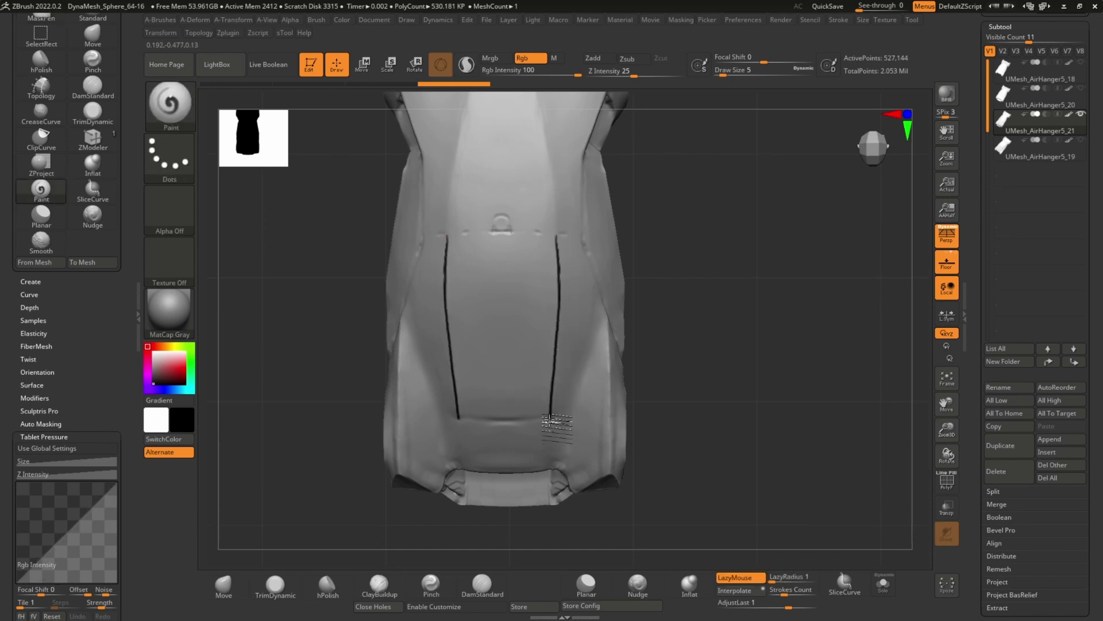
{"action": "left_click_drag", "start_coordinate": [547, 457], "coordinate": [545, 469]}
{"action": "mouse_move", "coordinate": [755, 410]}
{"action": "left_mouse_down"}
{"action": "mouse_move", "coordinate": [731, 383]}
{"action": "mouse_move", "coordinate": [749, 383]}
{"action": "left_mouse_up"}
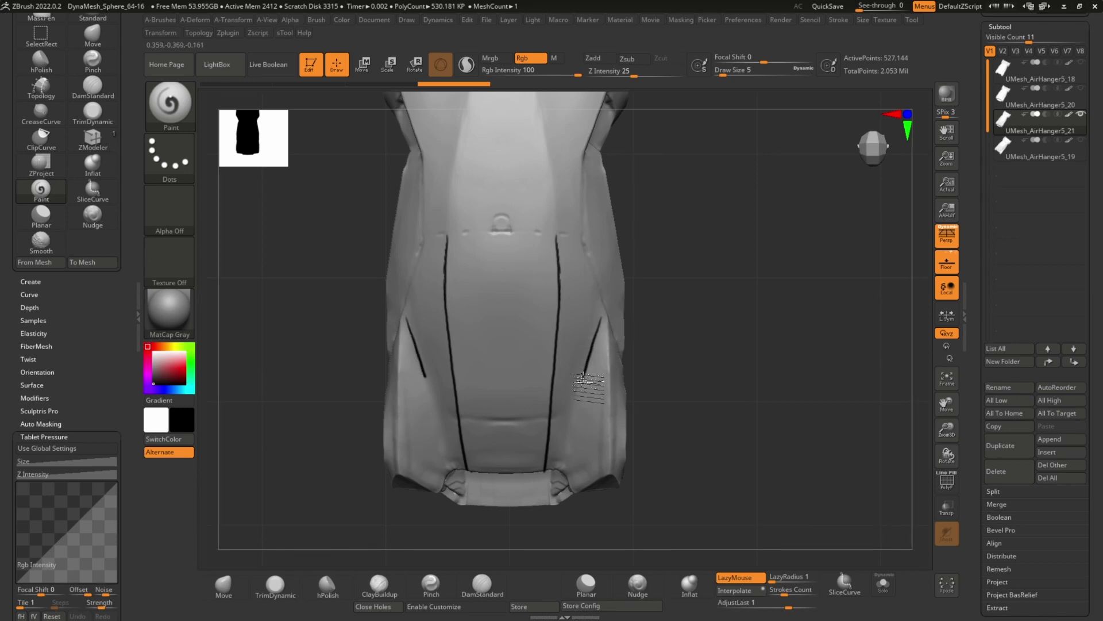
{"action": "left_click_drag", "start_coordinate": [726, 422], "coordinate": [616, 347]}
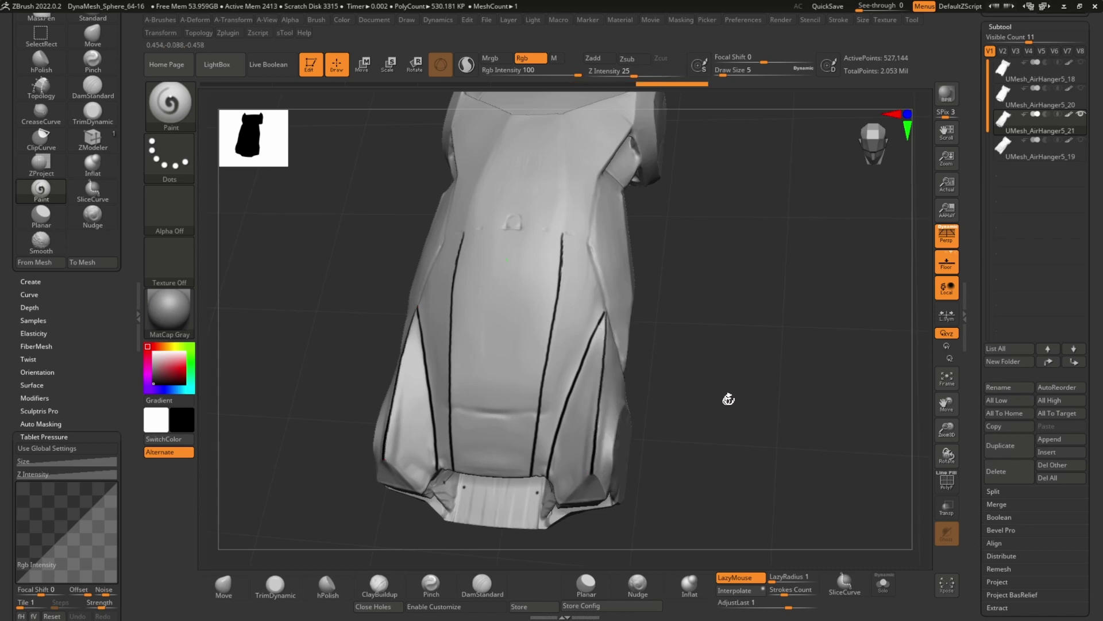
Paint black lines tracing the side body edges from the front fender back along the top of the side pod
{"action": "left_click_drag", "start_coordinate": [729, 394], "coordinate": [767, 407]}
{"action": "left_click_drag", "start_coordinate": [634, 467], "coordinate": [584, 367]}
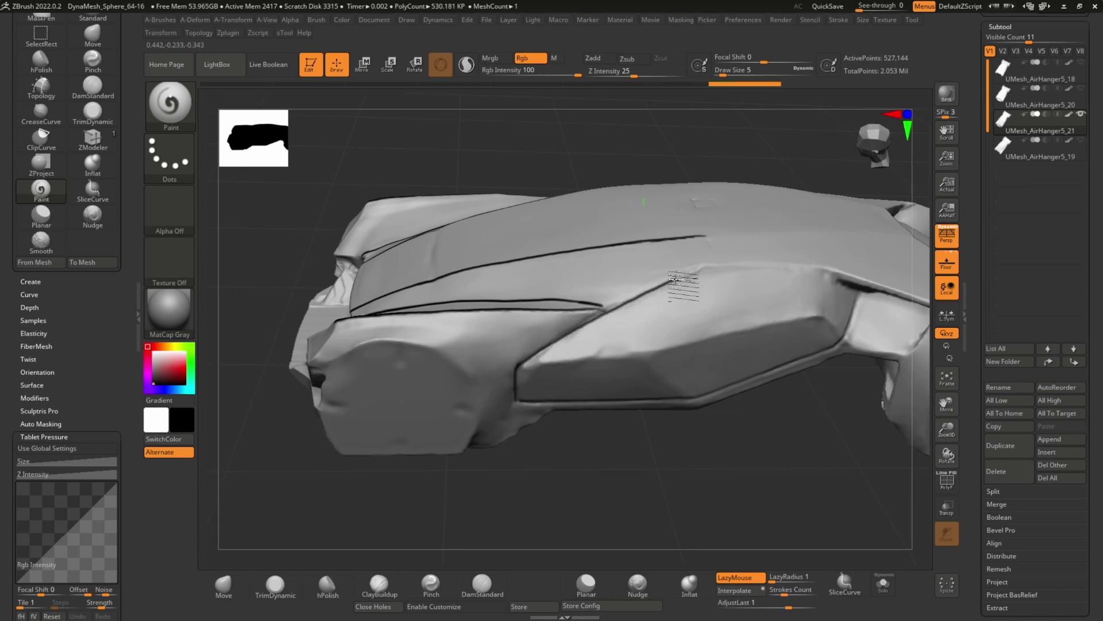
{"action": "mouse_move", "coordinate": [788, 396]}
{"action": "left_mouse_down"}
{"action": "mouse_move", "coordinate": [818, 453]}
{"action": "mouse_move", "coordinate": [819, 436]}
{"action": "mouse_move", "coordinate": [733, 484]}
{"action": "mouse_move", "coordinate": [647, 360]}
{"action": "left_mouse_up"}
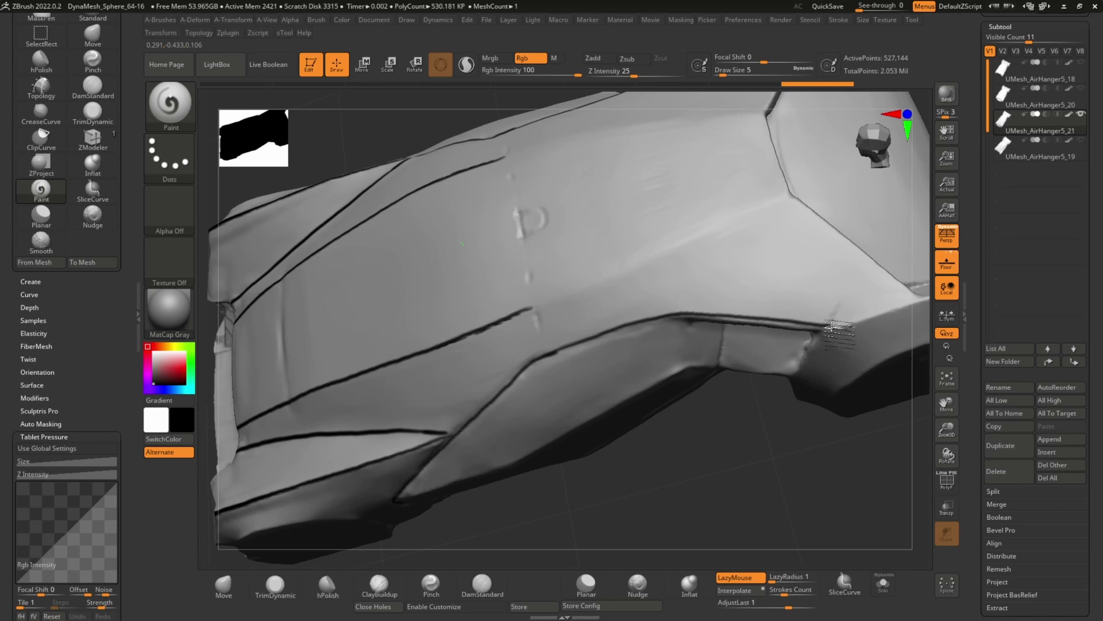
Paint the side pod facets and wheel covers with their slots, and add the cross seam with a centre notch on the upper body
{"action": "mouse_move", "coordinate": [834, 329]}
{"action": "left_mouse_down"}
{"action": "mouse_move", "coordinate": [862, 402]}
{"action": "mouse_move", "coordinate": [825, 512]}
{"action": "mouse_move", "coordinate": [837, 518]}
{"action": "mouse_move", "coordinate": [655, 320]}
{"action": "mouse_move", "coordinate": [765, 423]}
{"action": "mouse_move", "coordinate": [655, 436]}
{"action": "mouse_move", "coordinate": [621, 425]}
{"action": "mouse_move", "coordinate": [647, 428]}
{"action": "mouse_move", "coordinate": [591, 451]}
{"action": "mouse_move", "coordinate": [664, 413]}
{"action": "left_mouse_up"}
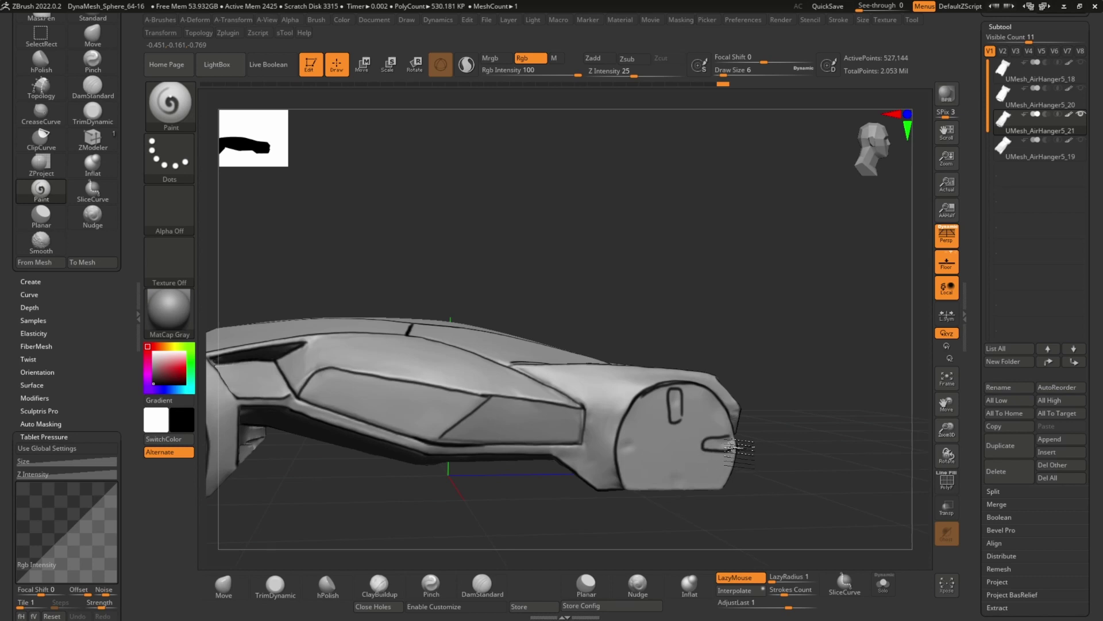
{"action": "mouse_move", "coordinate": [646, 436]}
{"action": "right_mouse_down"}
{"action": "mouse_move", "coordinate": [424, 462]}
{"action": "mouse_move", "coordinate": [525, 439]}
{"action": "mouse_move", "coordinate": [572, 504]}
{"action": "mouse_move", "coordinate": [584, 497]}
{"action": "mouse_move", "coordinate": [558, 528]}
{"action": "mouse_move", "coordinate": [574, 419]}
{"action": "mouse_move", "coordinate": [545, 374]}
{"action": "right_mouse_up"}
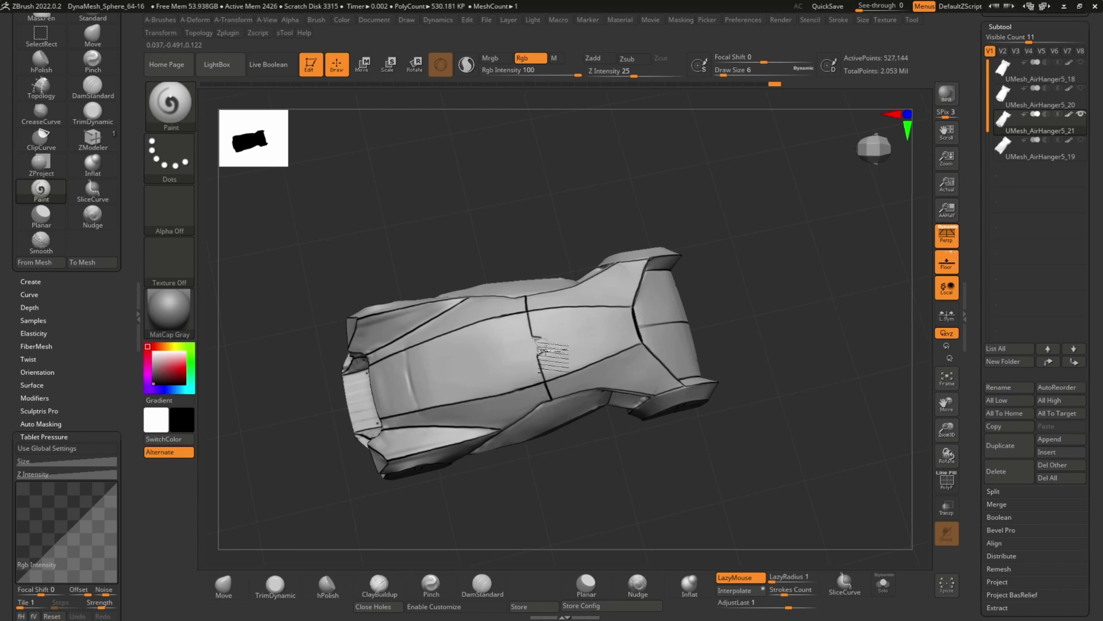
{"action": "right_click_drag", "start_coordinate": [690, 444], "coordinate": [673, 25]}
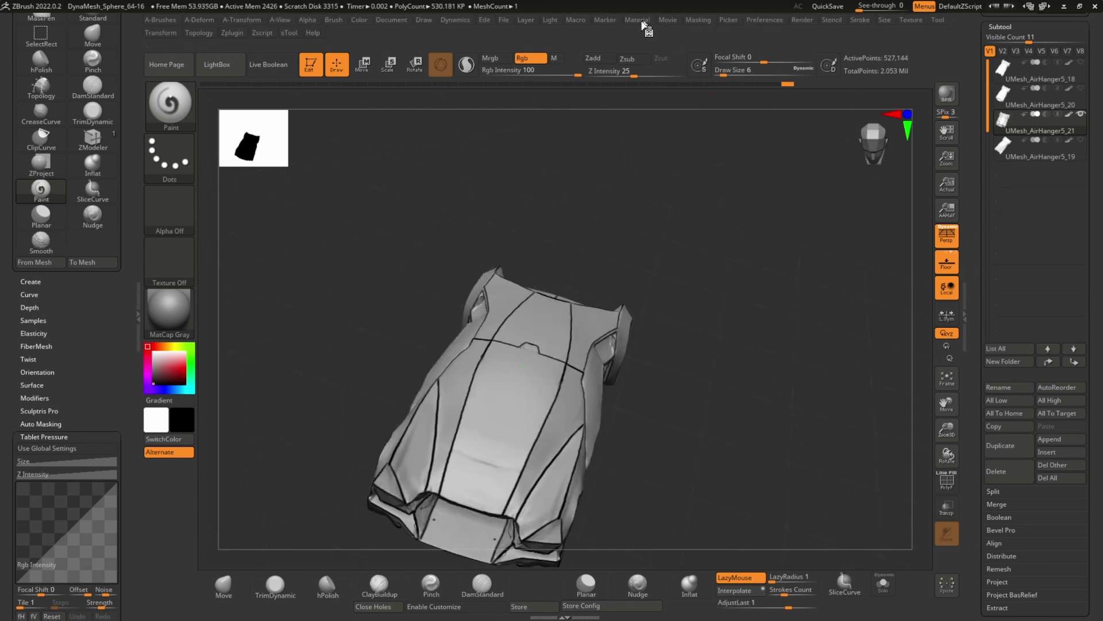
Load the SketchShaded material from the Zbrush shaders and lights folder in 010 Shaders on the Projects drive
{"action": "left_click", "coordinate": [639, 20]}
{"action": "left_click", "coordinate": [663, 41]}
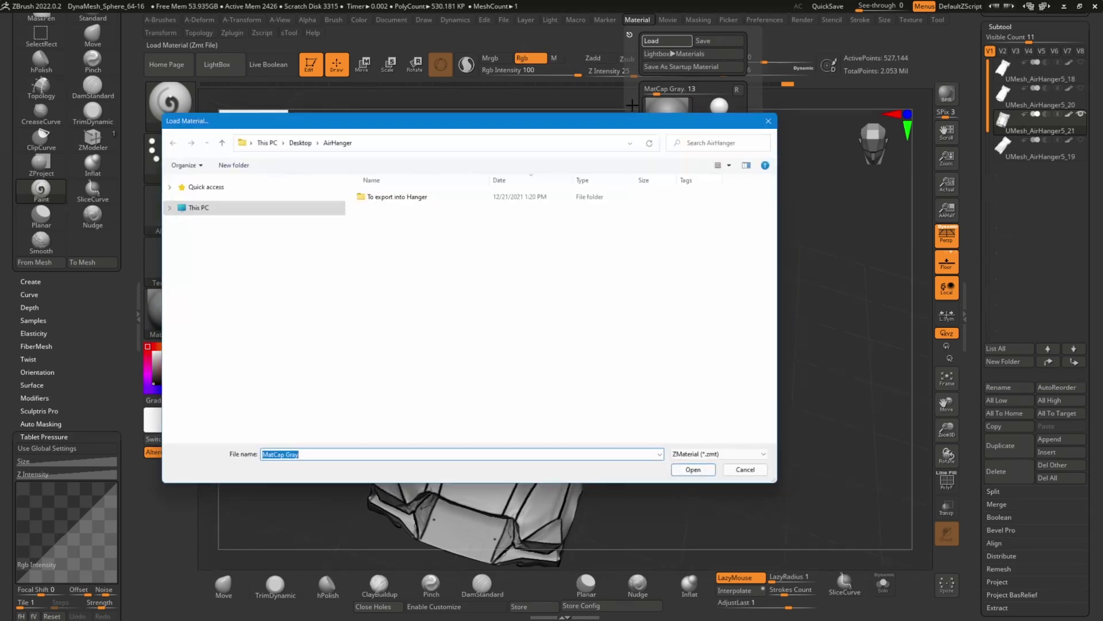
{"action": "scroll", "coordinate": [251, 381], "scroll_direction": "down", "scroll_amount": 2}
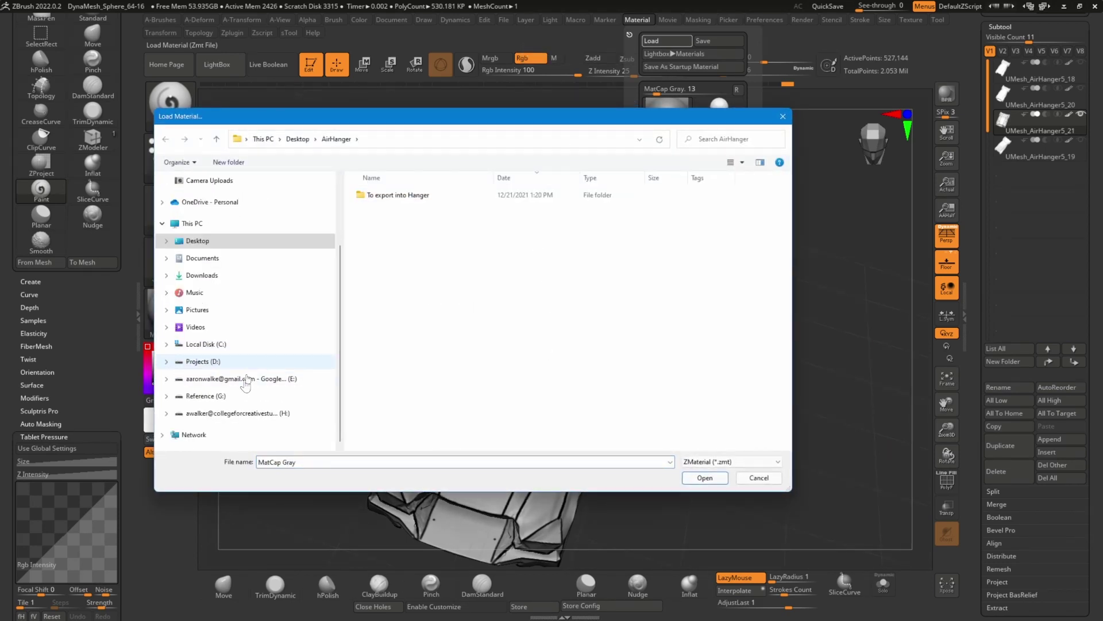
{"action": "left_click", "coordinate": [198, 361]}
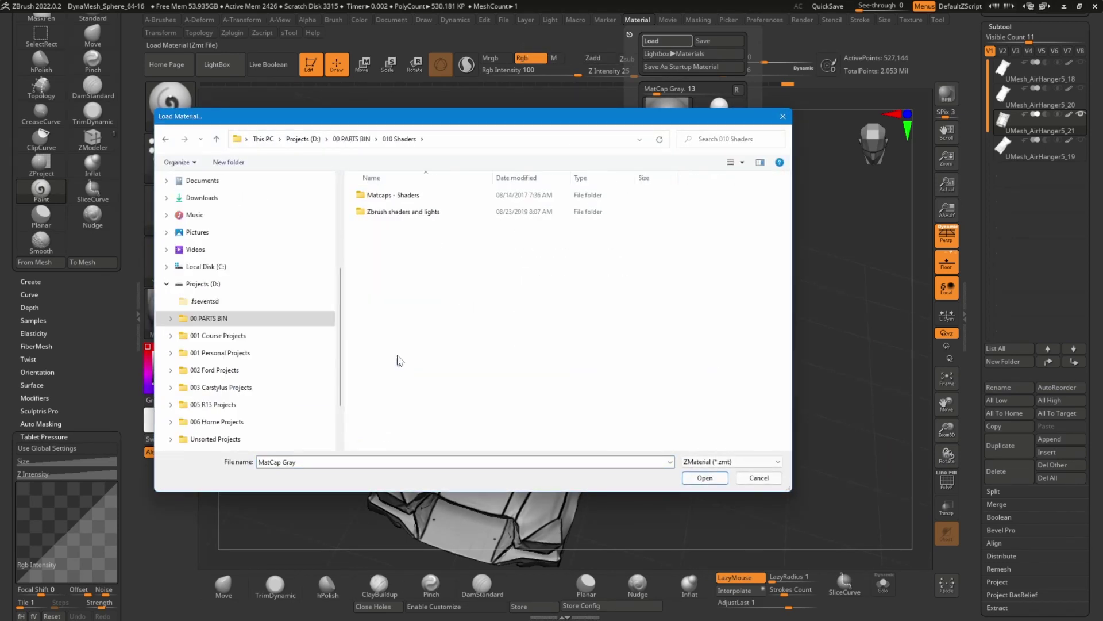
{"action": "double_click", "coordinate": [394, 213]}
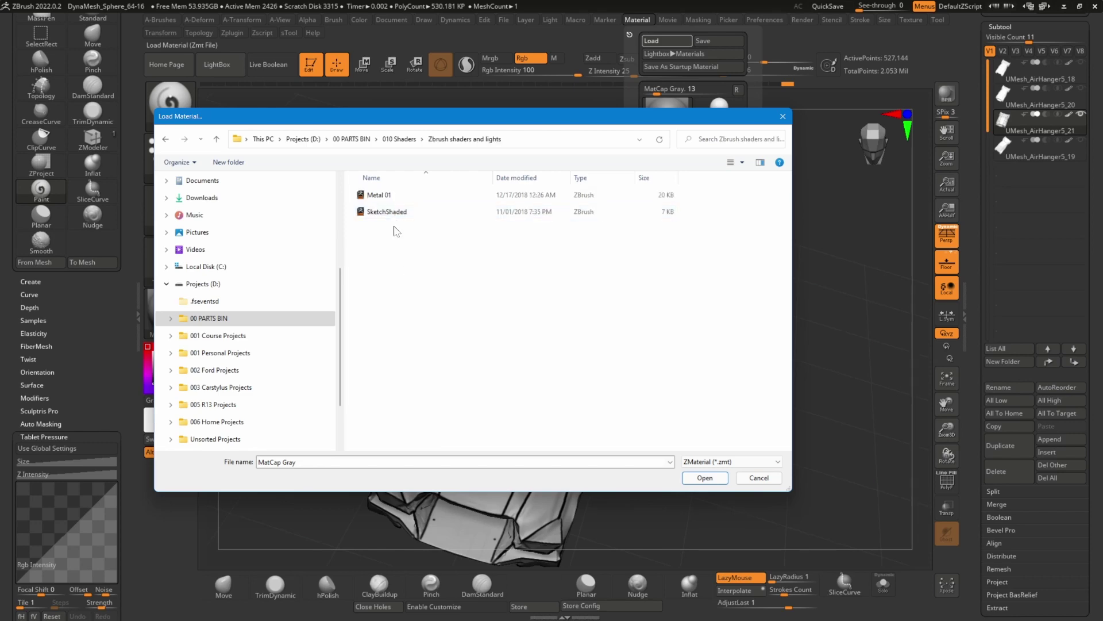
{"action": "left_click", "coordinate": [388, 211]}
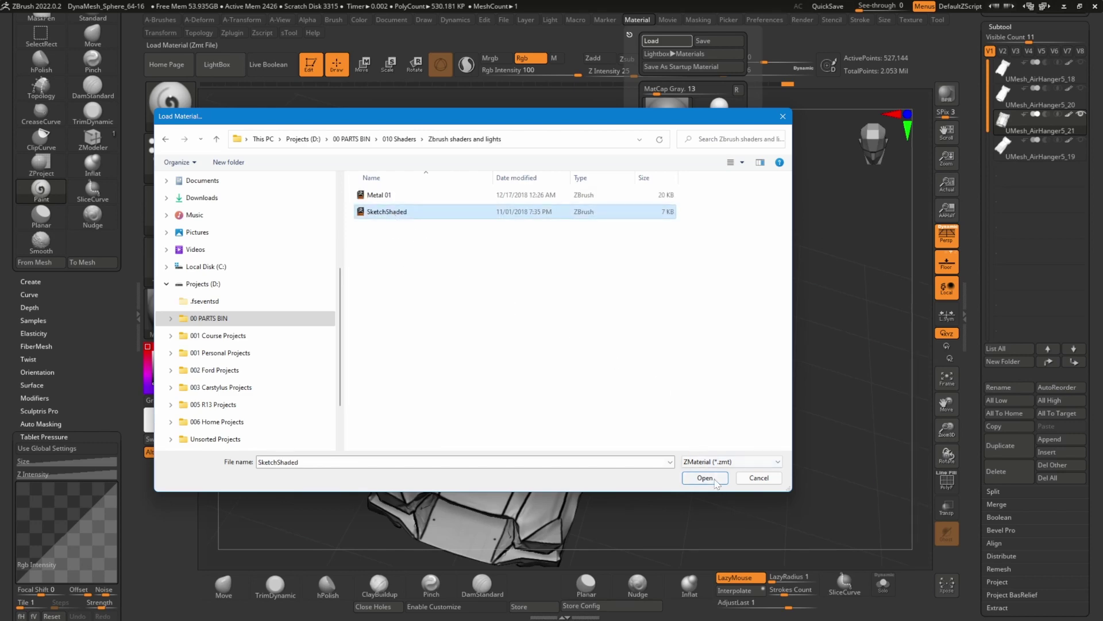
{"action": "left_click", "coordinate": [715, 480]}
{"action": "mouse_move", "coordinate": [697, 451]}
{"action": "left_mouse_down"}
{"action": "mouse_move", "coordinate": [752, 446]}
{"action": "mouse_move", "coordinate": [762, 468]}
{"action": "mouse_move", "coordinate": [741, 460]}
{"action": "left_mouse_up"}
{"action": "left_click", "coordinate": [390, 25]}
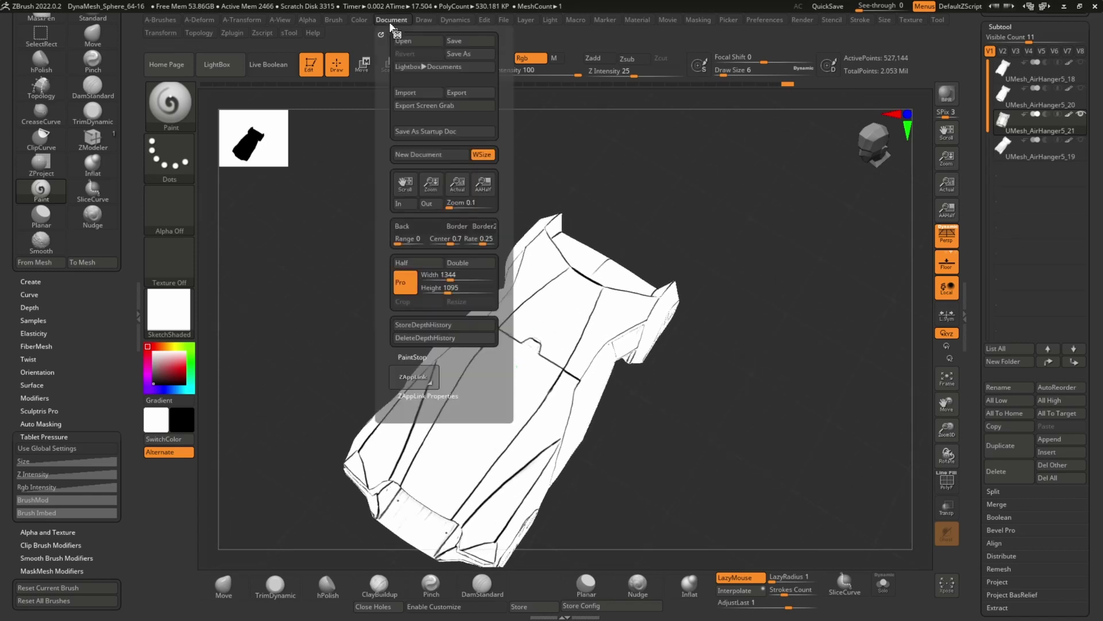
{"action": "left_click", "coordinate": [432, 158]}
{"action": "left_click", "coordinate": [627, 343]}
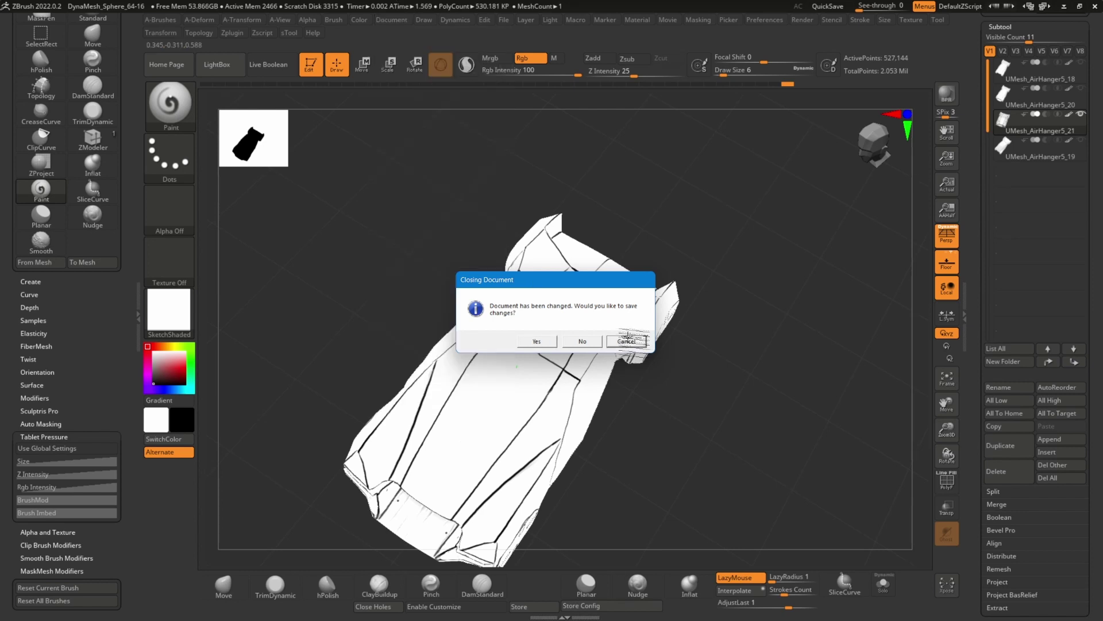
Set the document background colour to white
{"action": "left_click", "coordinate": [396, 22]}
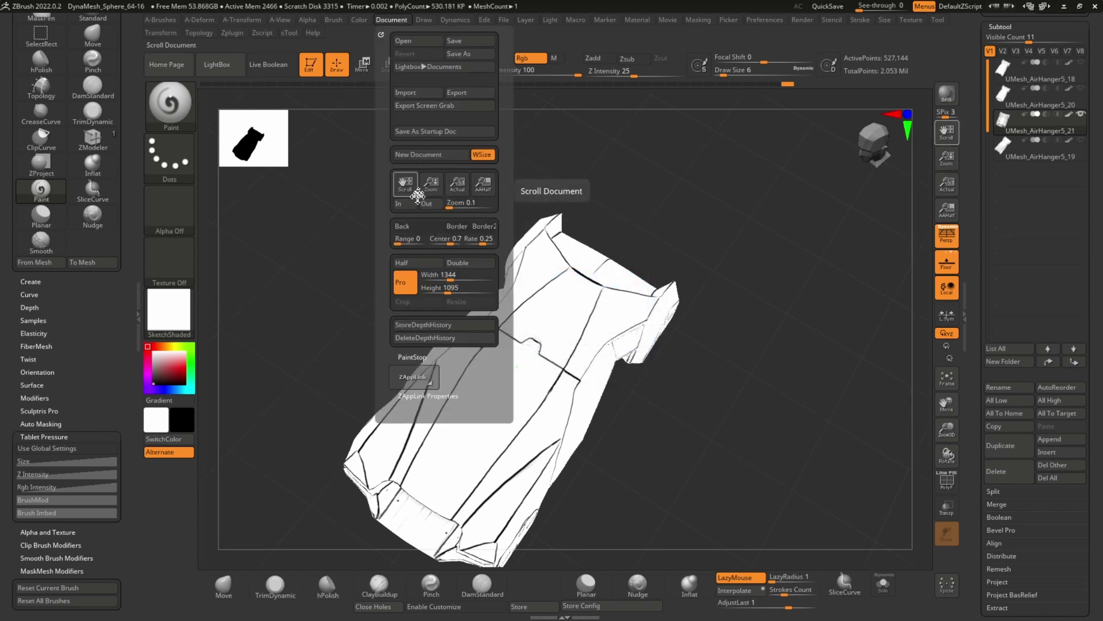
{"action": "mouse_move", "coordinate": [418, 228]}
{"action": "left_mouse_down"}
{"action": "mouse_move", "coordinate": [339, 232]}
{"action": "mouse_move", "coordinate": [177, 315]}
{"action": "left_mouse_up"}
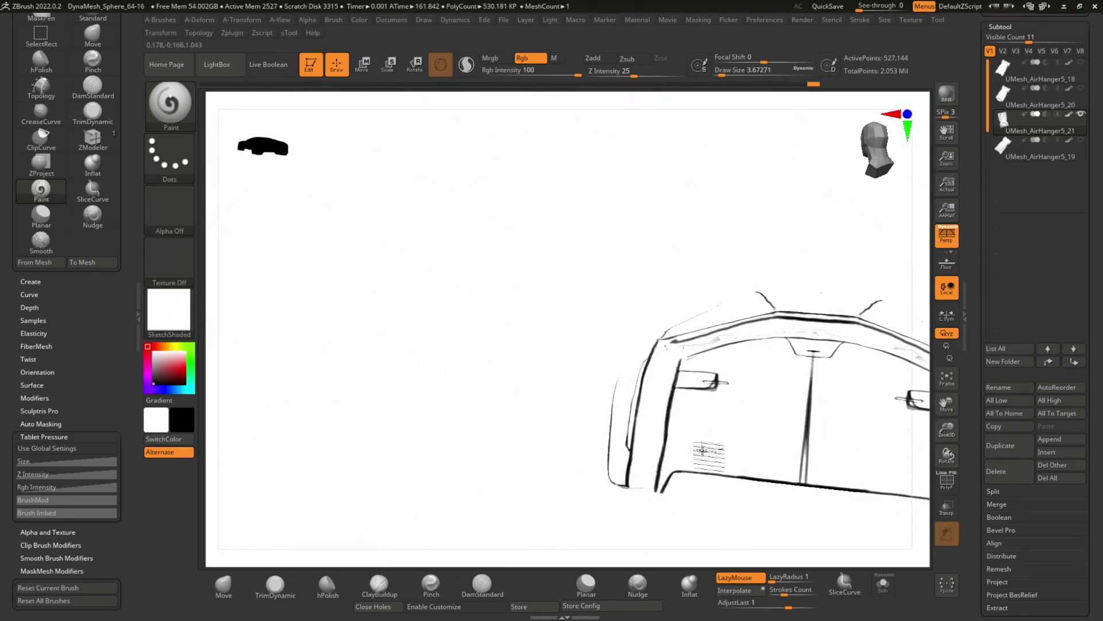
{"action": "mouse_move", "coordinate": [703, 448]}
{"action": "right_mouse_down"}
{"action": "mouse_move", "coordinate": [690, 451]}
{"action": "mouse_move", "coordinate": [720, 471]}
{"action": "right_mouse_up"}
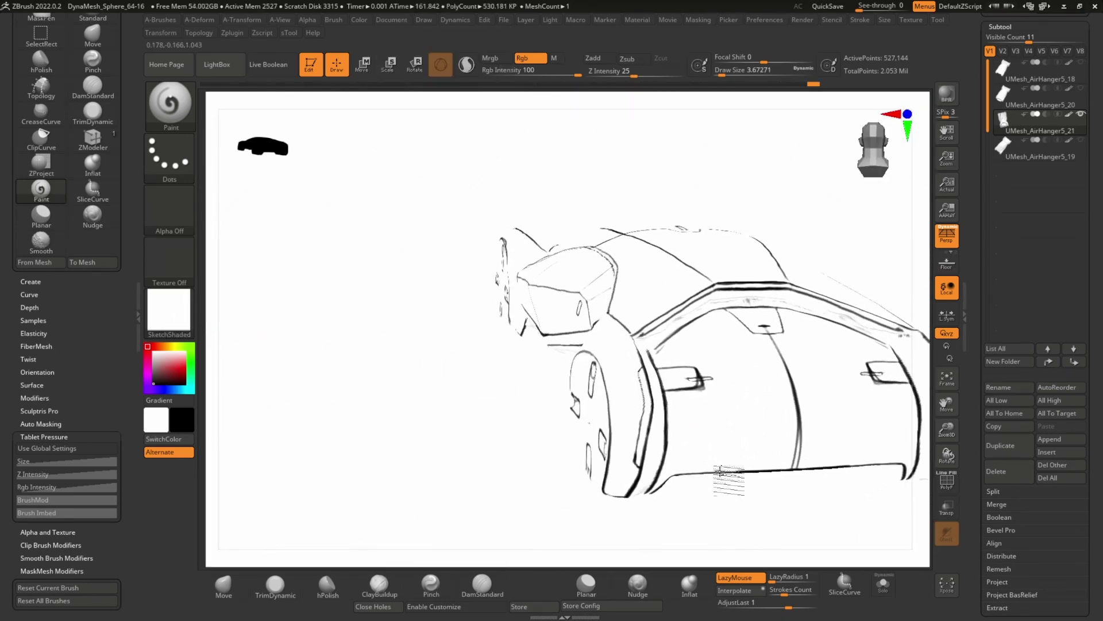
Paint thin black lines along the rear end's lower edge and side corners with a draw size of about 3.7
{"action": "left_click_drag", "start_coordinate": [720, 472], "coordinate": [756, 460]}
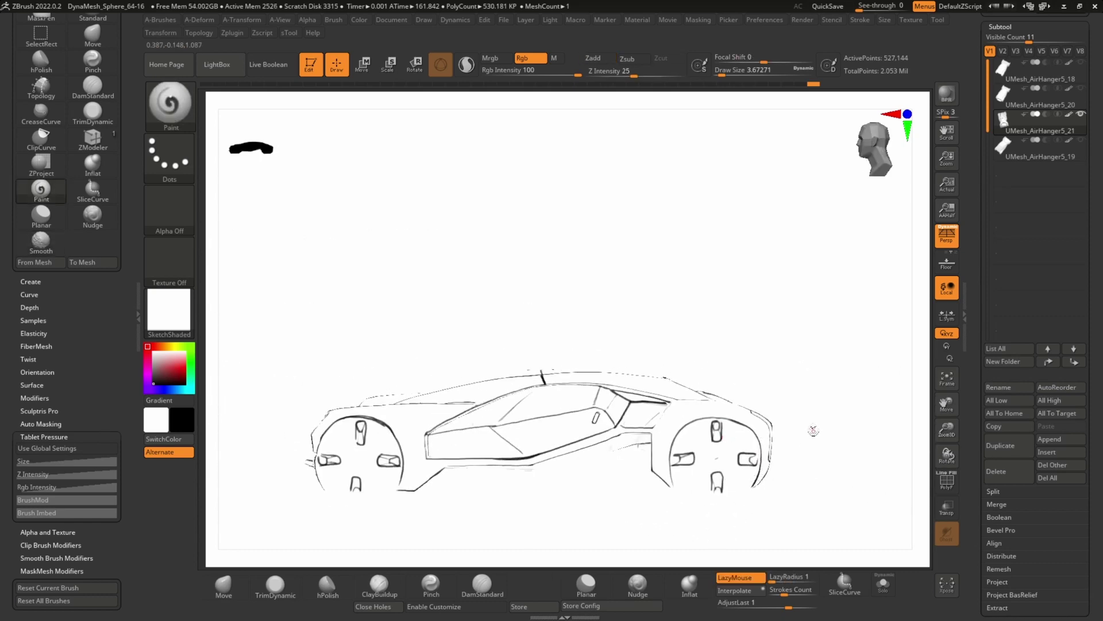
{"action": "left_click_drag", "start_coordinate": [823, 418], "coordinate": [560, 455]}
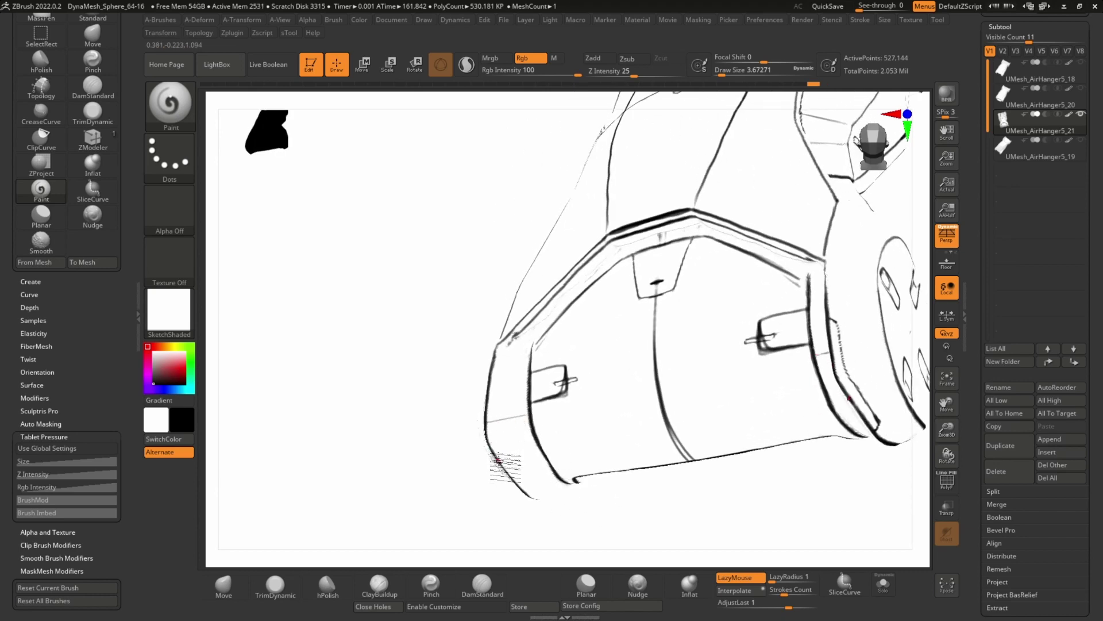
{"action": "right_click_drag", "start_coordinate": [526, 446], "coordinate": [533, 440]}
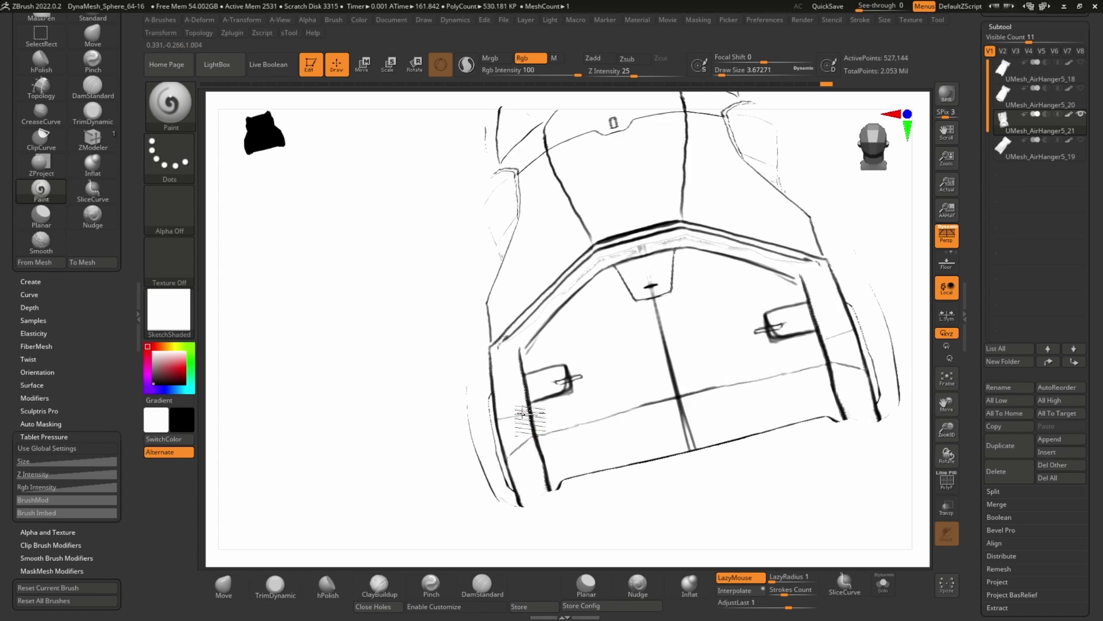
Paint a horizontal crease line across the middle of the rear panel
{"action": "mouse_move", "coordinate": [667, 379]}
{"action": "right_mouse_down"}
{"action": "mouse_move", "coordinate": [707, 446]}
{"action": "mouse_move", "coordinate": [704, 401]}
{"action": "right_mouse_up"}
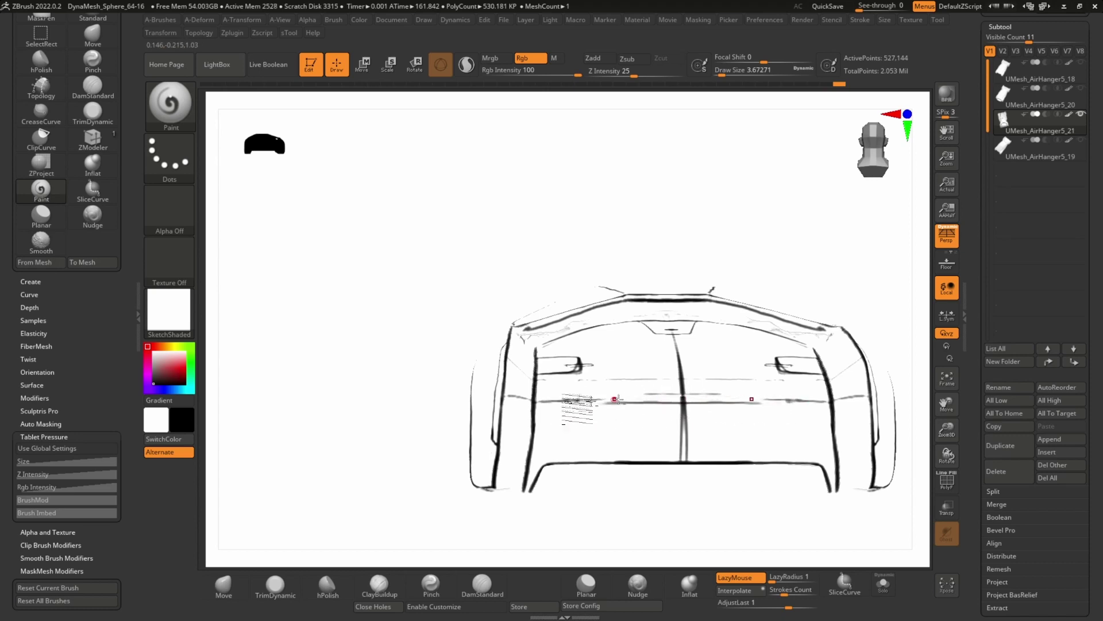
{"action": "left_click_drag", "start_coordinate": [569, 401], "coordinate": [693, 402]}
{"action": "mouse_move", "coordinate": [755, 401]}
{"action": "right_mouse_down"}
{"action": "mouse_move", "coordinate": [771, 432]}
{"action": "mouse_move", "coordinate": [650, 396]}
{"action": "right_mouse_up"}
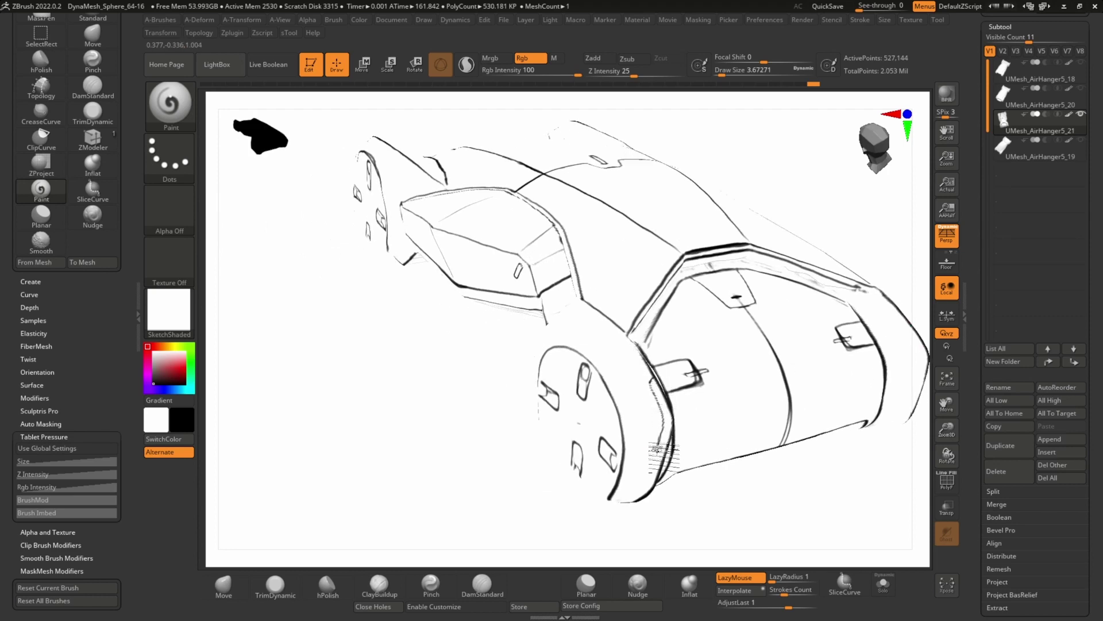
Strengthen the vertical lines down both sides of the rear panel to the lower corners of the car
{"action": "right_click_drag", "start_coordinate": [667, 460], "coordinate": [652, 441]}
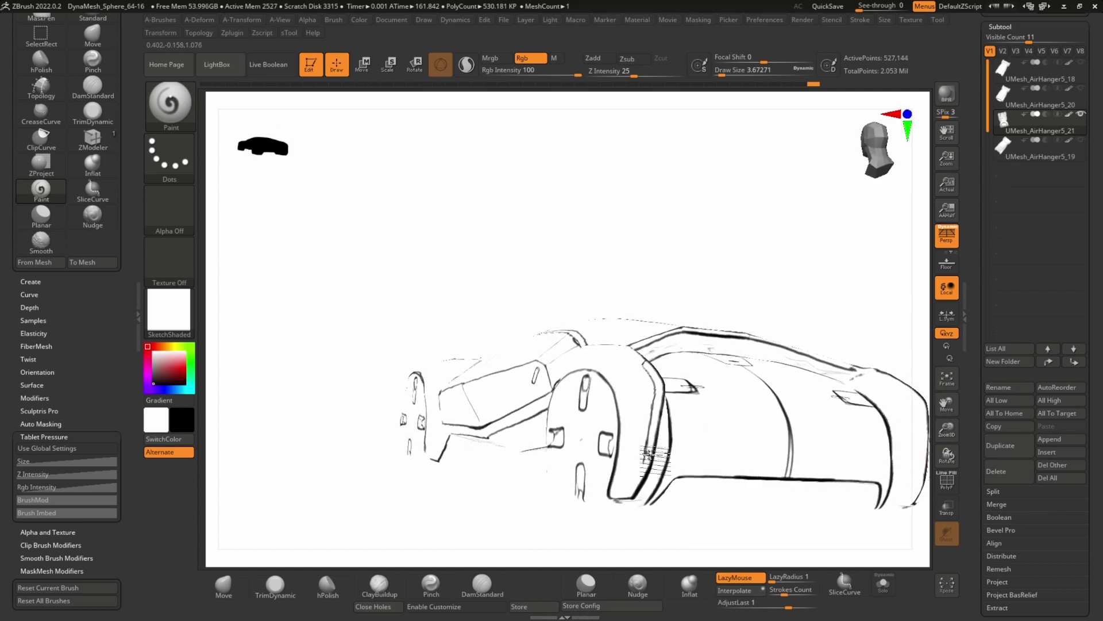
{"action": "right_click_drag", "start_coordinate": [696, 443], "coordinate": [575, 454], "text": "shift"}
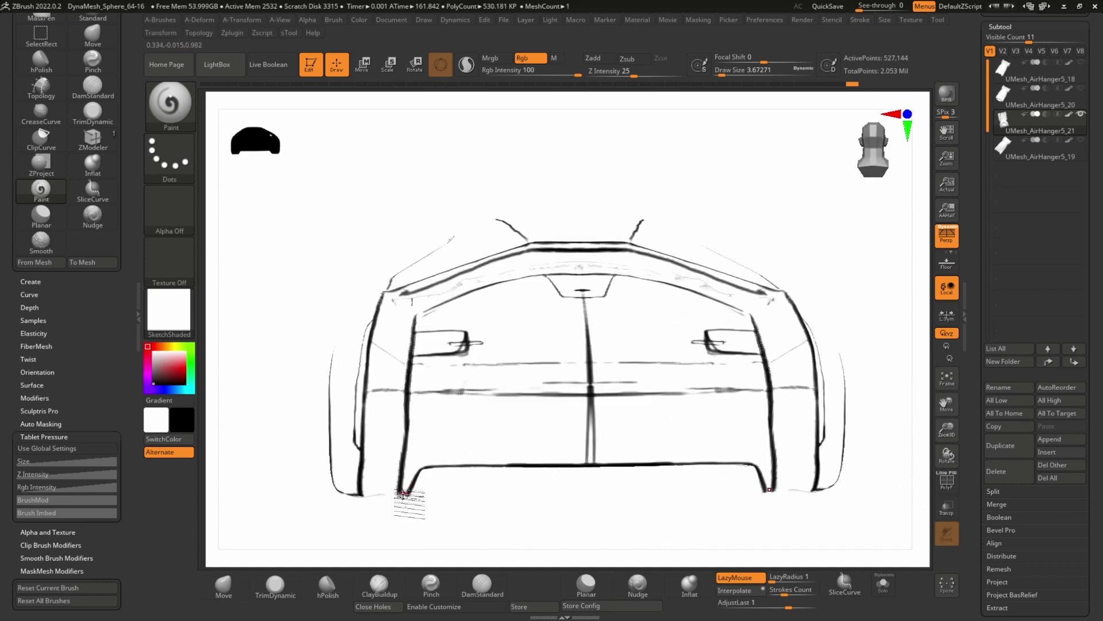
{"action": "mouse_move", "coordinate": [404, 494]}
{"action": "left_mouse_down"}
{"action": "mouse_move", "coordinate": [424, 447]}
{"action": "mouse_move", "coordinate": [472, 457]}
{"action": "mouse_move", "coordinate": [702, 458]}
{"action": "mouse_move", "coordinate": [737, 443]}
{"action": "left_mouse_up"}
{"action": "mouse_move", "coordinate": [799, 458]}
{"action": "right_mouse_down", "text": "ctrl"}
{"action": "mouse_move", "coordinate": [726, 479]}
{"action": "mouse_move", "coordinate": [754, 481]}
{"action": "right_mouse_up", "text": "ctrl"}
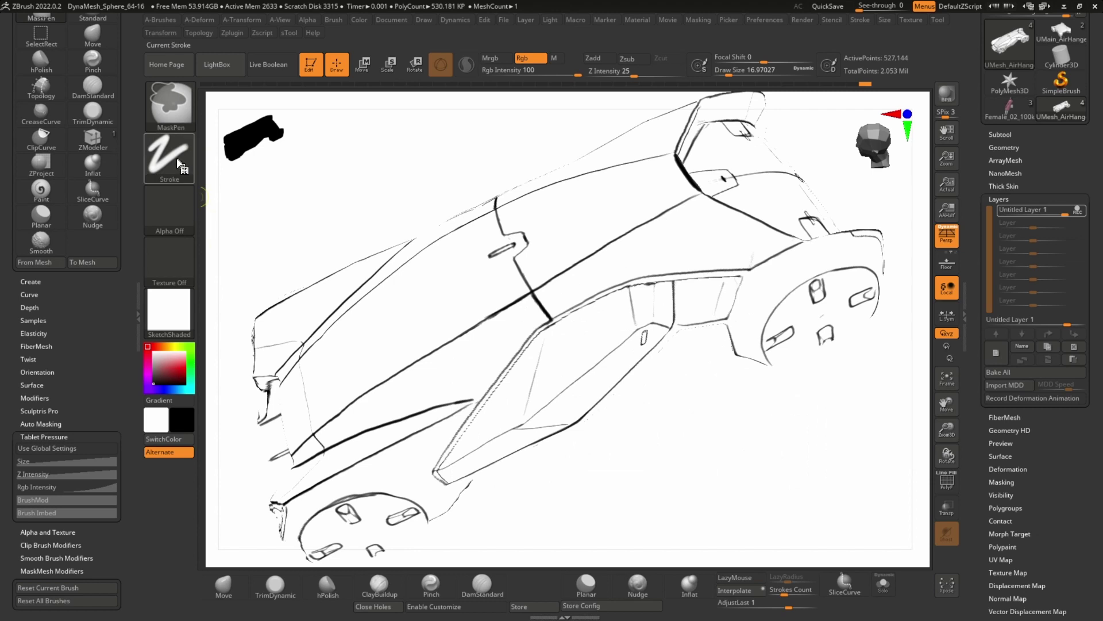
Switch the MaskPen stroke to Lasso and mask the side pod along its outline
{"action": "left_click", "coordinate": [173, 165]}
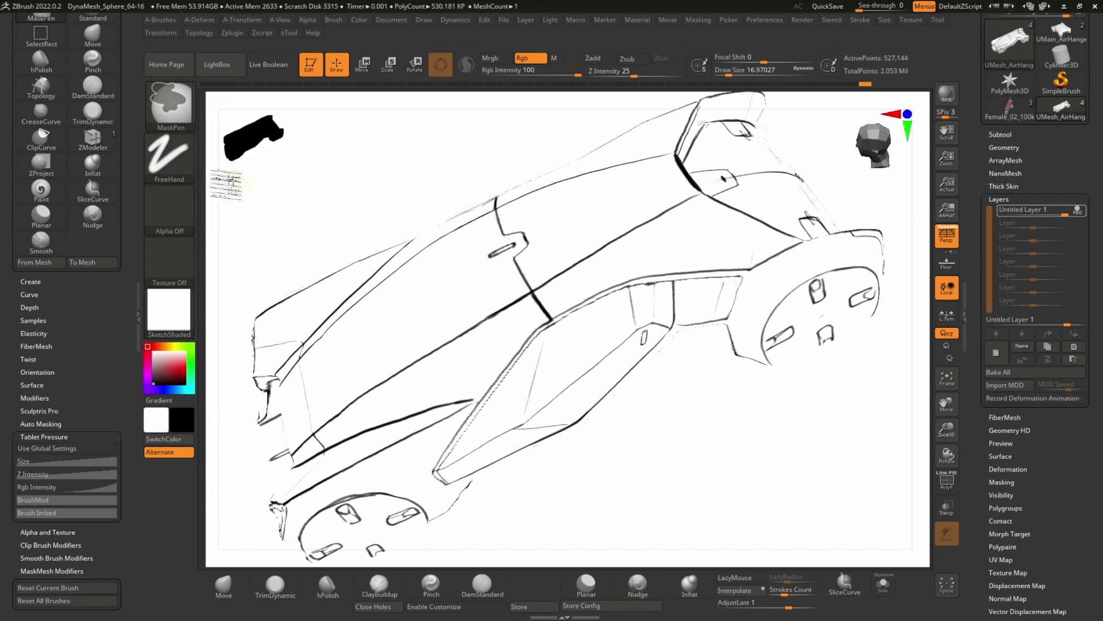
{"action": "left_click", "coordinate": [173, 166]}
{"action": "left_click", "coordinate": [333, 201], "text": "ctrl"}
{"action": "mouse_move", "coordinate": [569, 385]}
{"action": "right_mouse_down"}
{"action": "mouse_move", "coordinate": [586, 402]}
{"action": "mouse_move", "coordinate": [551, 394]}
{"action": "right_mouse_up"}
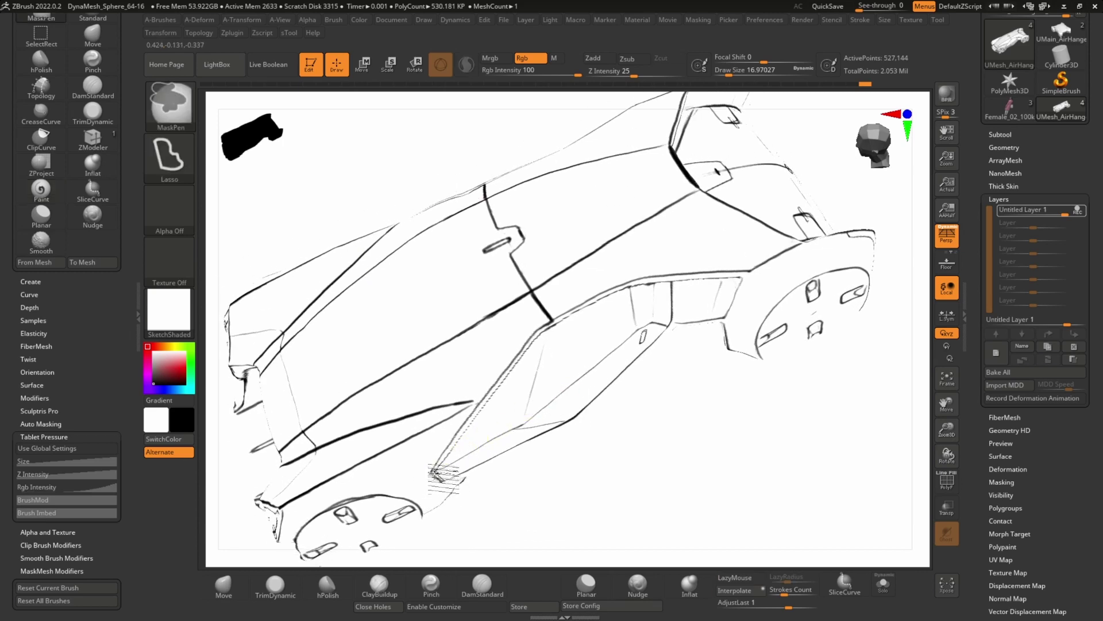
{"action": "mouse_move", "coordinate": [456, 439]}
{"action": "left_mouse_down", "text": "ctrl"}
{"action": "mouse_move", "coordinate": [571, 313]}
{"action": "mouse_move", "coordinate": [681, 283]}
{"action": "mouse_move", "coordinate": [687, 299]}
{"action": "mouse_move", "coordinate": [671, 311]}
{"action": "mouse_move", "coordinate": [660, 362]}
{"action": "mouse_move", "coordinate": [510, 457]}
{"action": "mouse_move", "coordinate": [454, 477]}
{"action": "left_mouse_up", "text": "ctrl"}
{"action": "mouse_move", "coordinate": [598, 437]}
{"action": "right_mouse_down"}
{"action": "mouse_move", "coordinate": [592, 374]}
{"action": "mouse_move", "coordinate": [598, 443]}
{"action": "mouse_move", "coordinate": [588, 435]}
{"action": "right_mouse_up"}
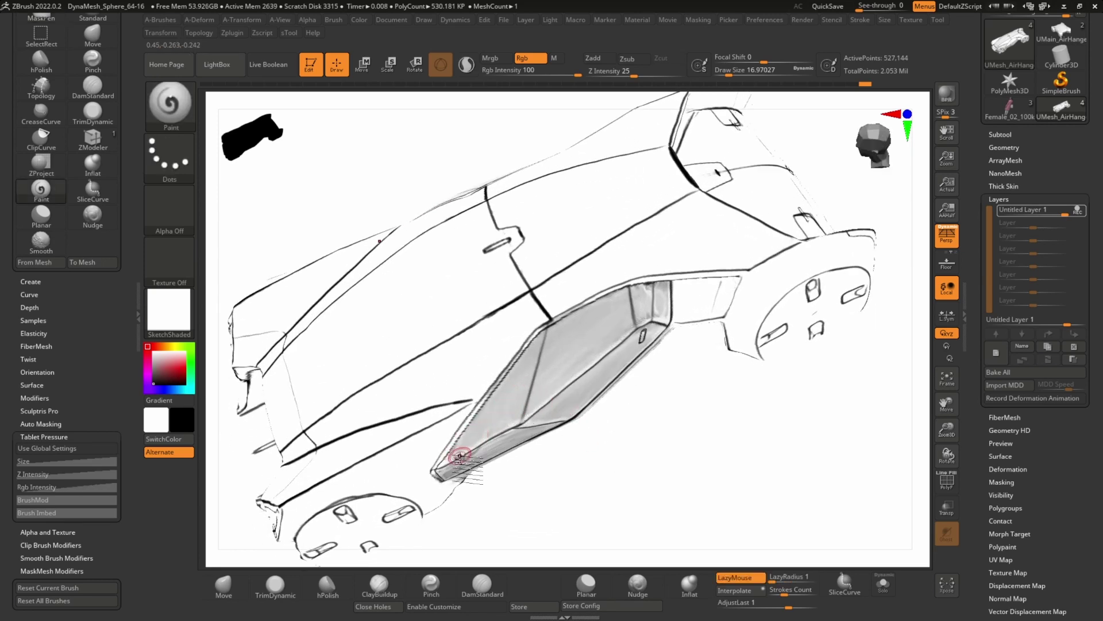
Clean up the mask around the side pod's edges and underside, and invert it so only the pod is paintable
{"action": "left_click_drag", "start_coordinate": [435, 470], "coordinate": [542, 334], "text": "ctrl"}
{"action": "mouse_move", "coordinate": [672, 362]}
{"action": "right_mouse_down"}
{"action": "mouse_move", "coordinate": [688, 402]}
{"action": "mouse_move", "coordinate": [684, 389]}
{"action": "mouse_move", "coordinate": [657, 389]}
{"action": "right_mouse_up"}
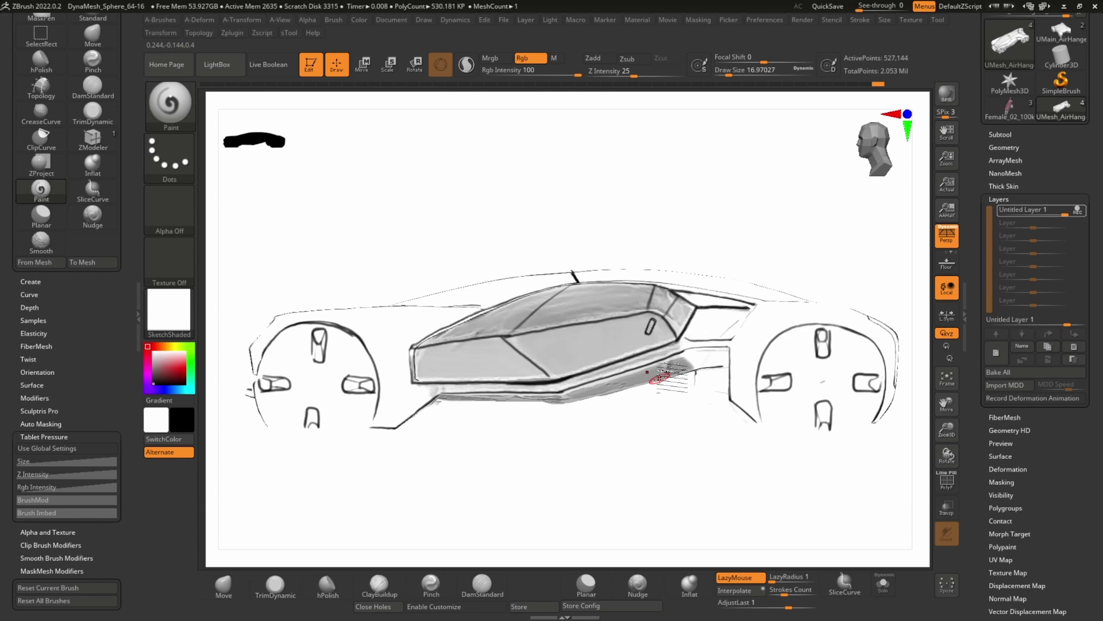
{"action": "right_click_drag", "start_coordinate": [663, 351], "coordinate": [654, 377]}
{"action": "mouse_move", "coordinate": [681, 337]}
{"action": "left_mouse_down", "text": "ctrl"}
{"action": "mouse_move", "coordinate": [534, 387]}
{"action": "mouse_move", "coordinate": [717, 377]}
{"action": "mouse_move", "coordinate": [741, 347]}
{"action": "left_mouse_up", "text": "ctrl"}
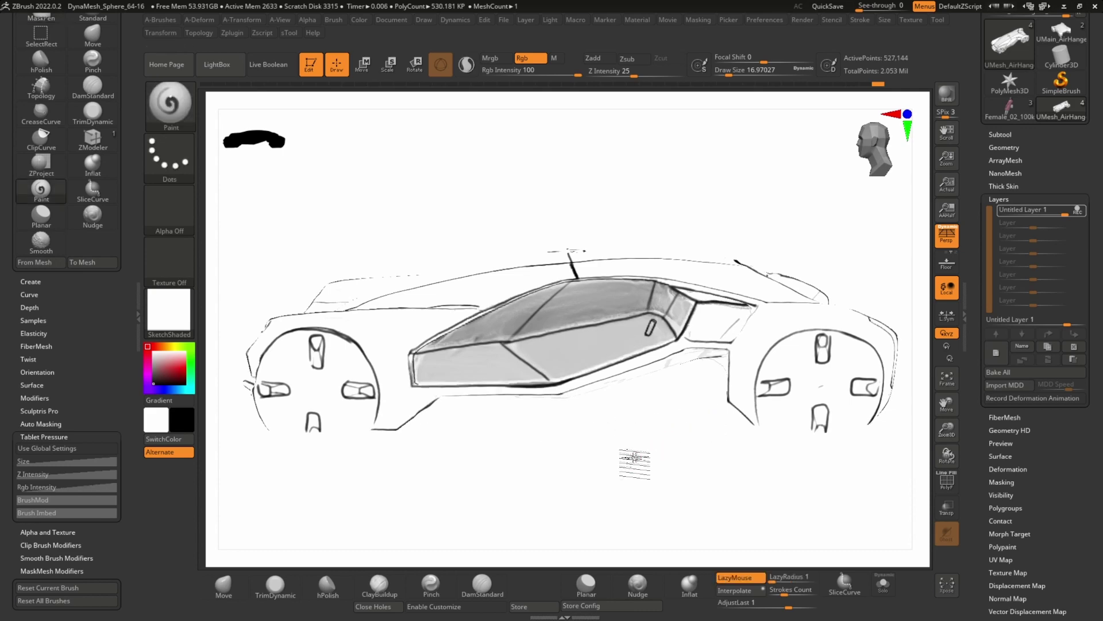
{"action": "right_click_drag", "start_coordinate": [604, 362], "coordinate": [623, 439]}
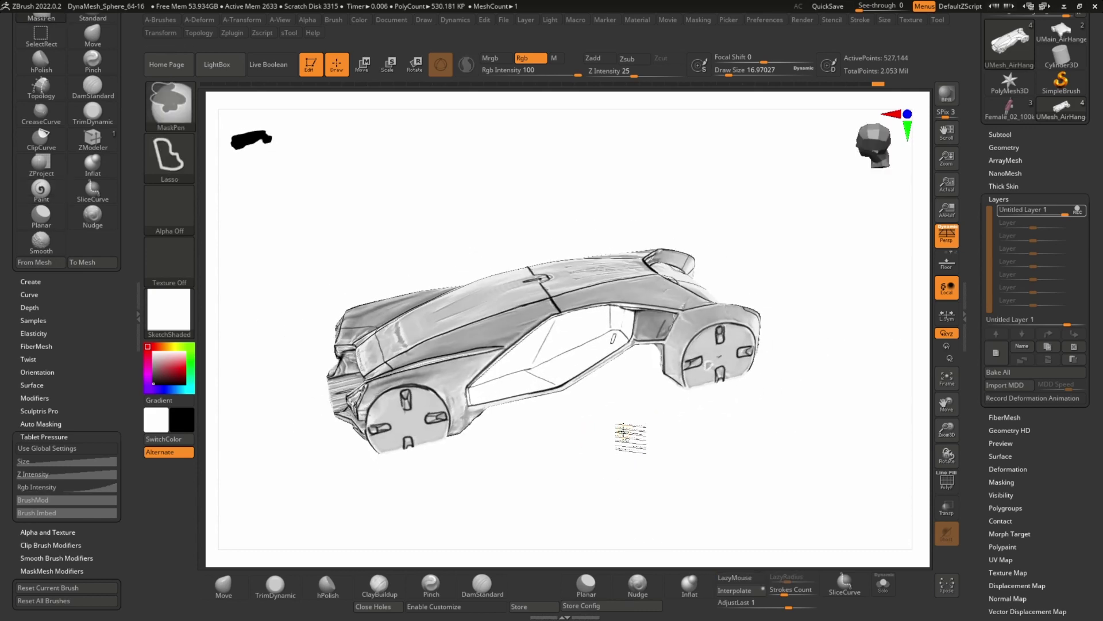
{"action": "mouse_move", "coordinate": [622, 433]}
{"action": "left_mouse_down", "text": "ctrl"}
{"action": "mouse_move", "coordinate": [619, 426]}
{"action": "mouse_move", "coordinate": [638, 424]}
{"action": "left_mouse_up", "text": "ctrl"}
Enlarge the Paint brush draw size to about 217 and shade the whole side pod dark grey
{"action": "key", "text": "s"}
{"action": "mouse_move", "coordinate": [481, 383]}
{"action": "left_mouse_down"}
{"action": "mouse_move", "coordinate": [468, 367]}
{"action": "mouse_move", "coordinate": [511, 384]}
{"action": "mouse_move", "coordinate": [635, 386]}
{"action": "left_mouse_up"}
{"action": "mouse_move", "coordinate": [635, 386]}
{"action": "right_mouse_down"}
{"action": "mouse_move", "coordinate": [574, 389]}
{"action": "mouse_move", "coordinate": [560, 362]}
{"action": "right_mouse_up"}
{"action": "mouse_move", "coordinate": [482, 384]}
{"action": "left_mouse_down"}
{"action": "mouse_move", "coordinate": [460, 424]}
{"action": "mouse_move", "coordinate": [574, 387]}
{"action": "left_mouse_up"}
{"action": "mouse_move", "coordinate": [575, 385]}
{"action": "right_mouse_down"}
{"action": "mouse_move", "coordinate": [584, 350]}
{"action": "mouse_move", "coordinate": [598, 452]}
{"action": "mouse_move", "coordinate": [616, 357]}
{"action": "right_mouse_up"}
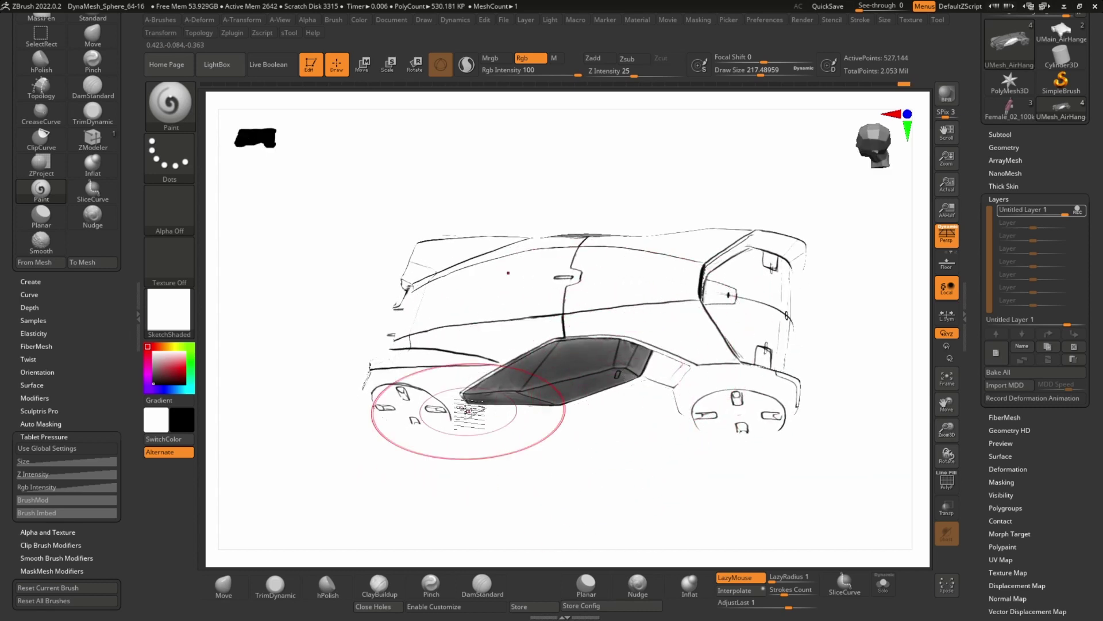
{"action": "mouse_move", "coordinate": [480, 397]}
{"action": "right_mouse_down"}
{"action": "mouse_move", "coordinate": [670, 408]}
{"action": "mouse_move", "coordinate": [694, 449]}
{"action": "mouse_move", "coordinate": [697, 440]}
{"action": "right_mouse_up"}
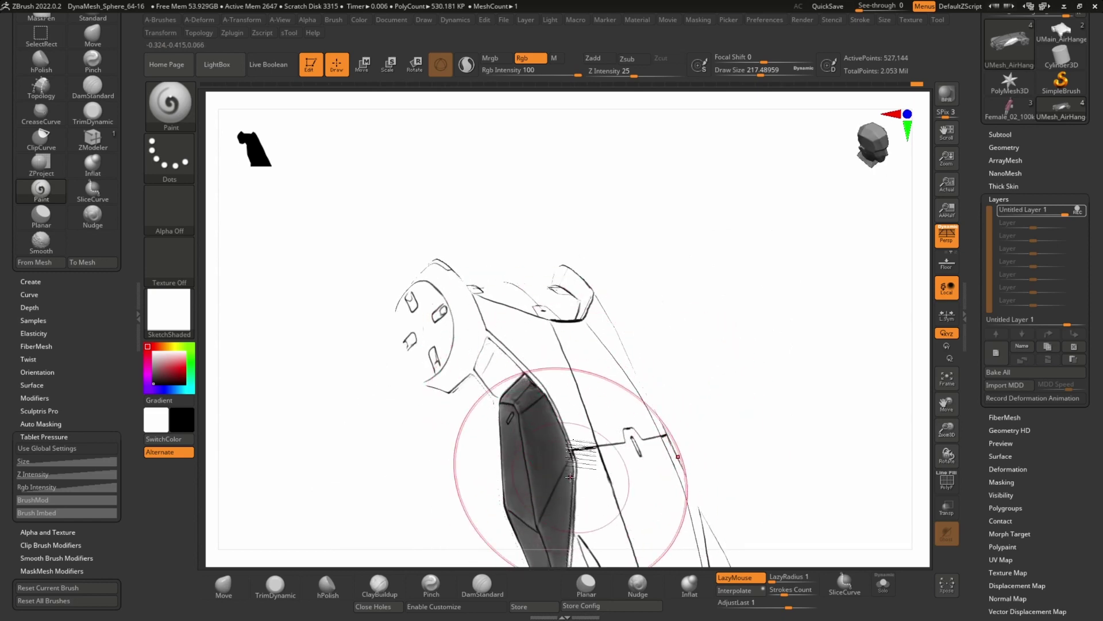
{"action": "mouse_move", "coordinate": [572, 443]}
{"action": "right_mouse_down"}
{"action": "mouse_move", "coordinate": [701, 443]}
{"action": "mouse_move", "coordinate": [764, 419]}
{"action": "mouse_move", "coordinate": [729, 438]}
{"action": "mouse_move", "coordinate": [648, 423]}
{"action": "mouse_move", "coordinate": [592, 448]}
{"action": "mouse_move", "coordinate": [591, 426]}
{"action": "mouse_move", "coordinate": [529, 443]}
{"action": "right_mouse_up"}
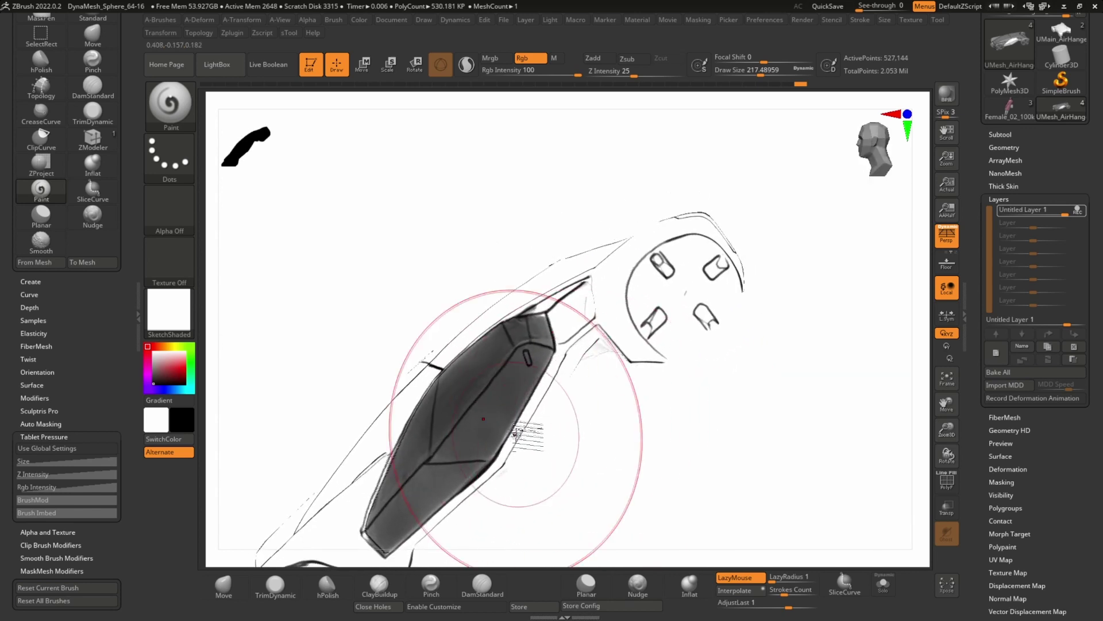
Darken the side pod's lower facets to near black with the Paint brush, using draw sizes of about 23 and 41
{"action": "key", "text": "s"}
{"action": "left_click_drag", "start_coordinate": [530, 451], "coordinate": [517, 453]}
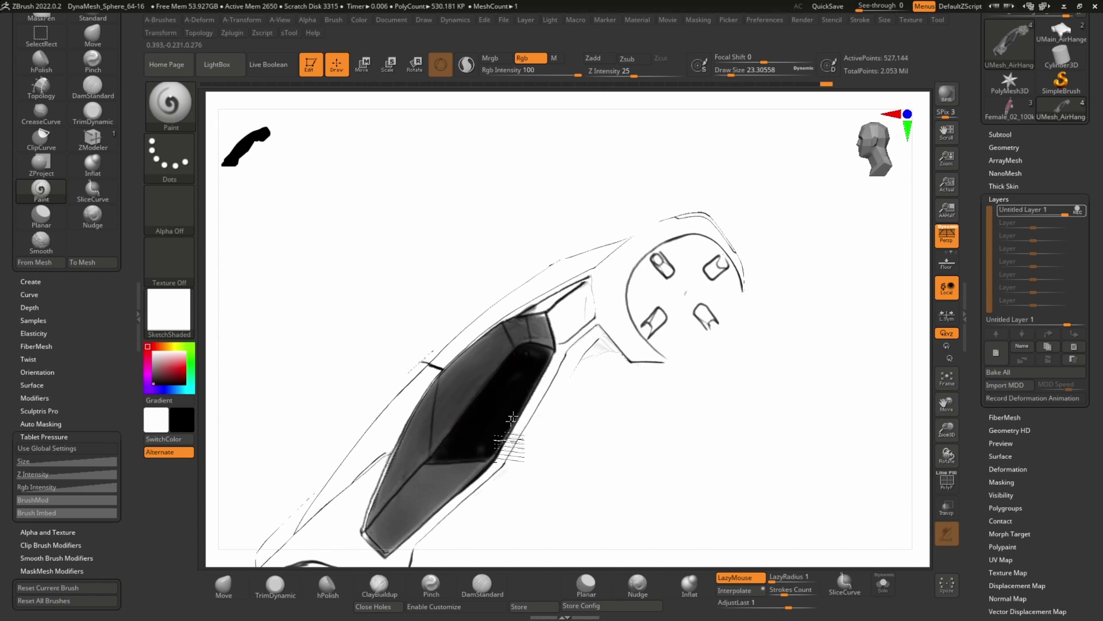
{"action": "mouse_move", "coordinate": [511, 418]}
{"action": "right_mouse_down"}
{"action": "mouse_move", "coordinate": [505, 477]}
{"action": "mouse_move", "coordinate": [520, 505]}
{"action": "mouse_move", "coordinate": [493, 426]}
{"action": "mouse_move", "coordinate": [463, 464]}
{"action": "mouse_move", "coordinate": [512, 480]}
{"action": "mouse_move", "coordinate": [468, 453]}
{"action": "mouse_move", "coordinate": [467, 465]}
{"action": "mouse_move", "coordinate": [481, 455]}
{"action": "mouse_move", "coordinate": [456, 444]}
{"action": "mouse_move", "coordinate": [485, 450]}
{"action": "mouse_move", "coordinate": [466, 449]}
{"action": "right_mouse_up"}
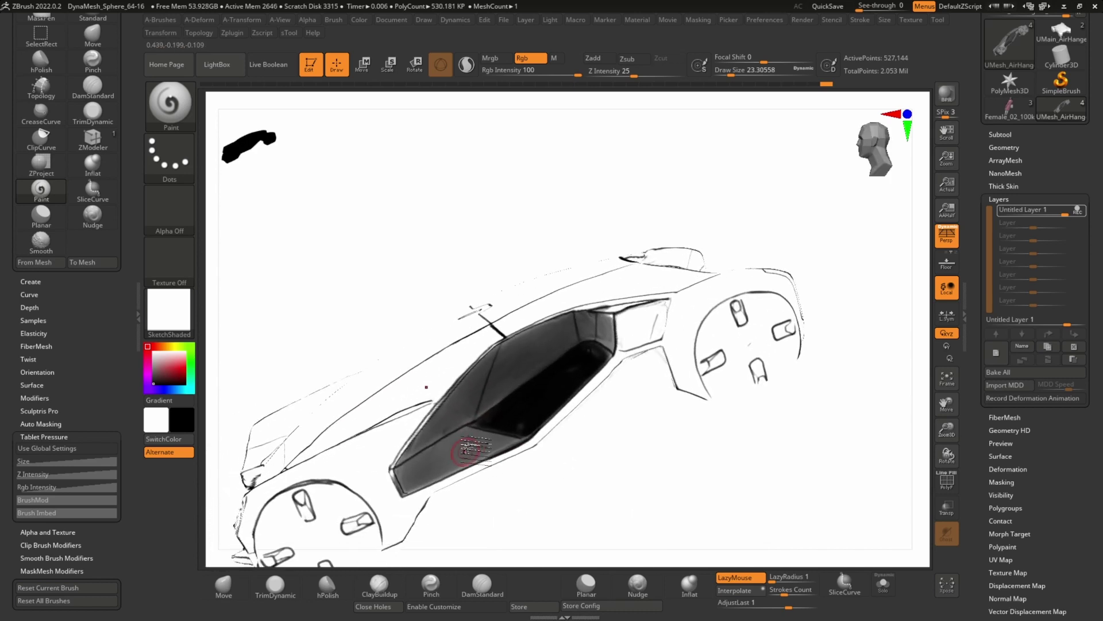
{"action": "key", "text": "s"}
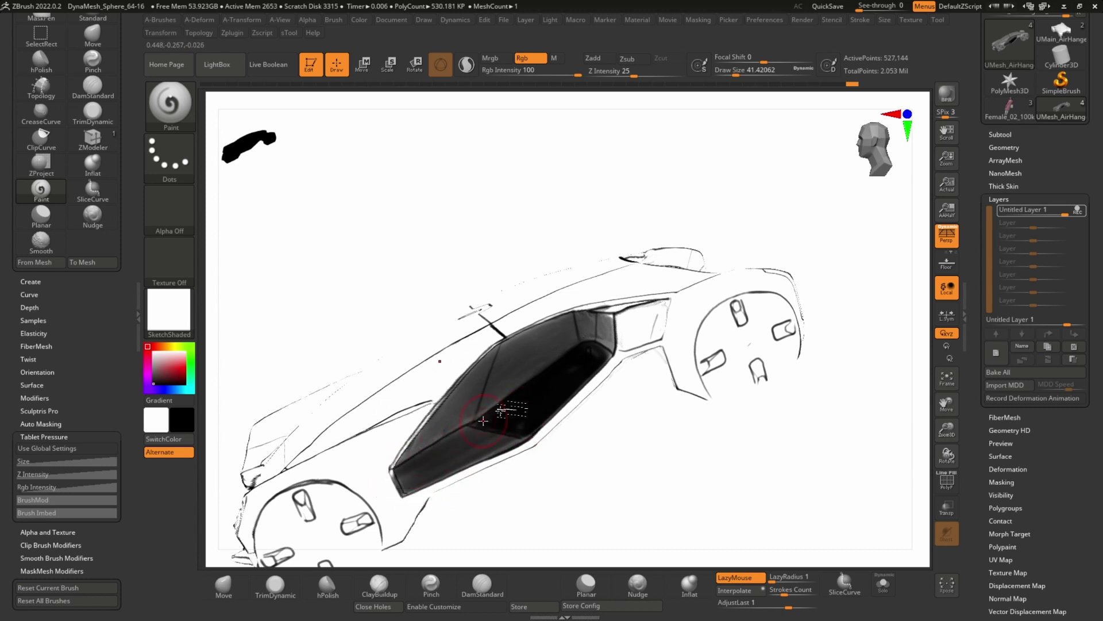
{"action": "mouse_move", "coordinate": [562, 450]}
{"action": "left_mouse_down"}
{"action": "mouse_move", "coordinate": [557, 488]}
{"action": "mouse_move", "coordinate": [564, 468]}
{"action": "left_mouse_up"}
Switch to white and paint soft highlights across the side pod's rear corner facets, using draw sizes of about 20 to 25
{"action": "key", "text": "v"}
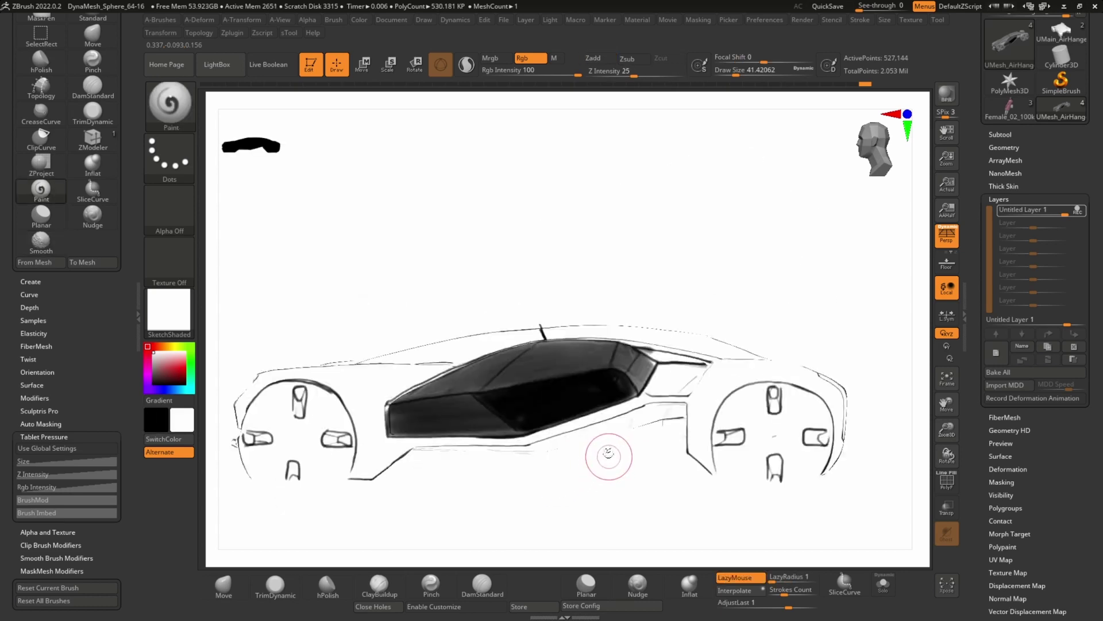
{"action": "right_click_drag", "start_coordinate": [604, 450], "coordinate": [592, 456]}
{"action": "key", "text": "s"}
{"action": "left_click_drag", "start_coordinate": [607, 459], "coordinate": [599, 459]}
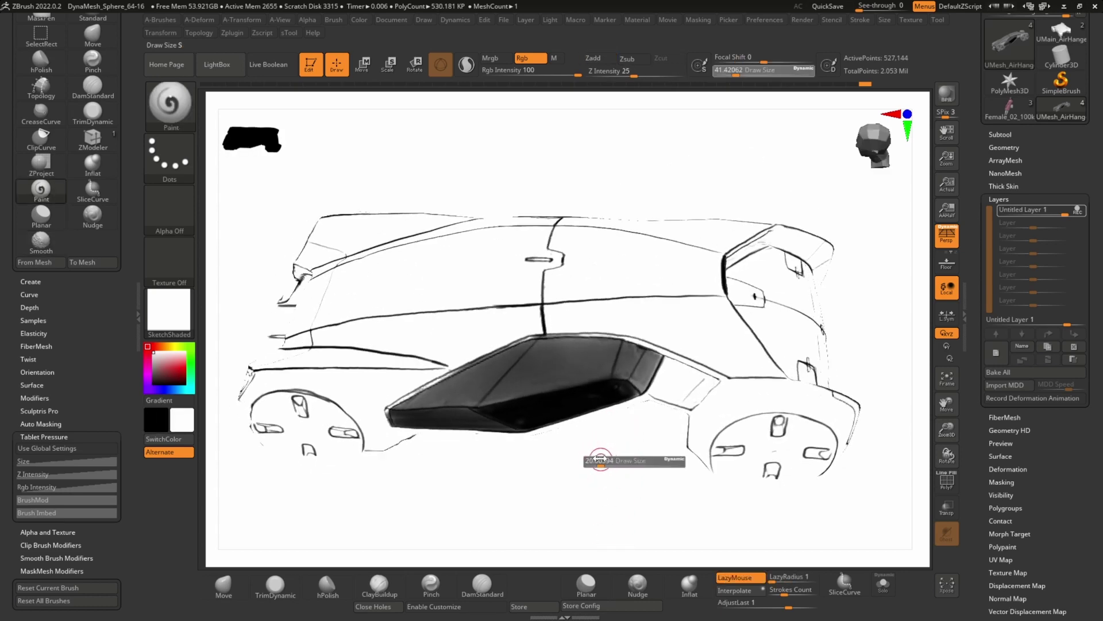
{"action": "left_click_drag", "start_coordinate": [637, 344], "coordinate": [627, 372]}
{"action": "right_click_drag", "start_coordinate": [615, 486], "coordinate": [575, 405]}
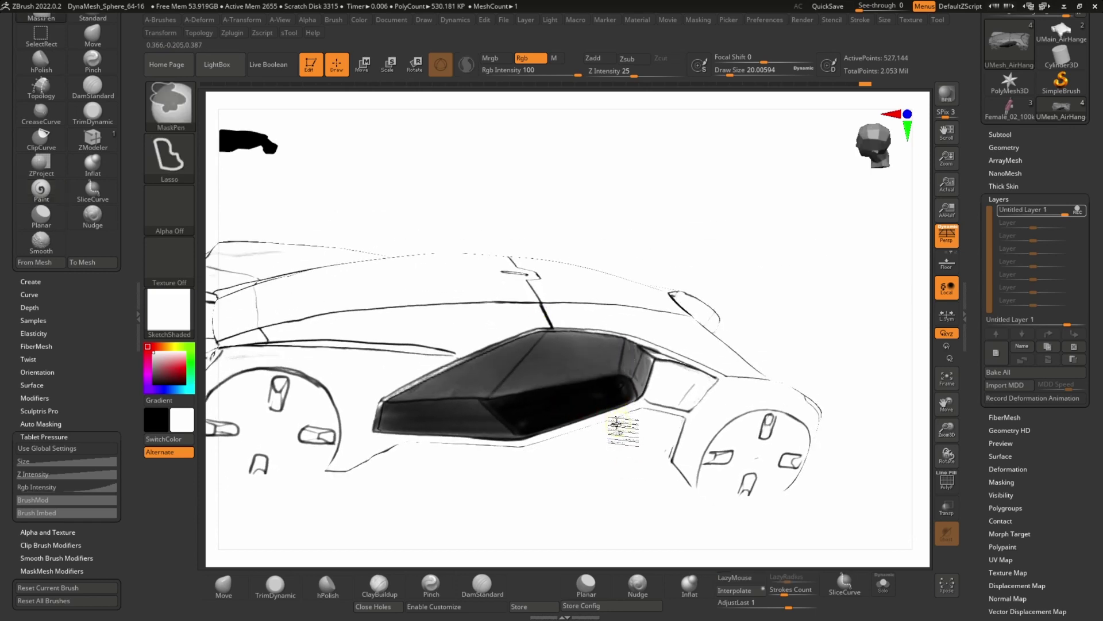
{"action": "left_click_drag", "start_coordinate": [612, 445], "coordinate": [618, 444]}
{"action": "left_click_drag", "start_coordinate": [644, 338], "coordinate": [631, 372]}
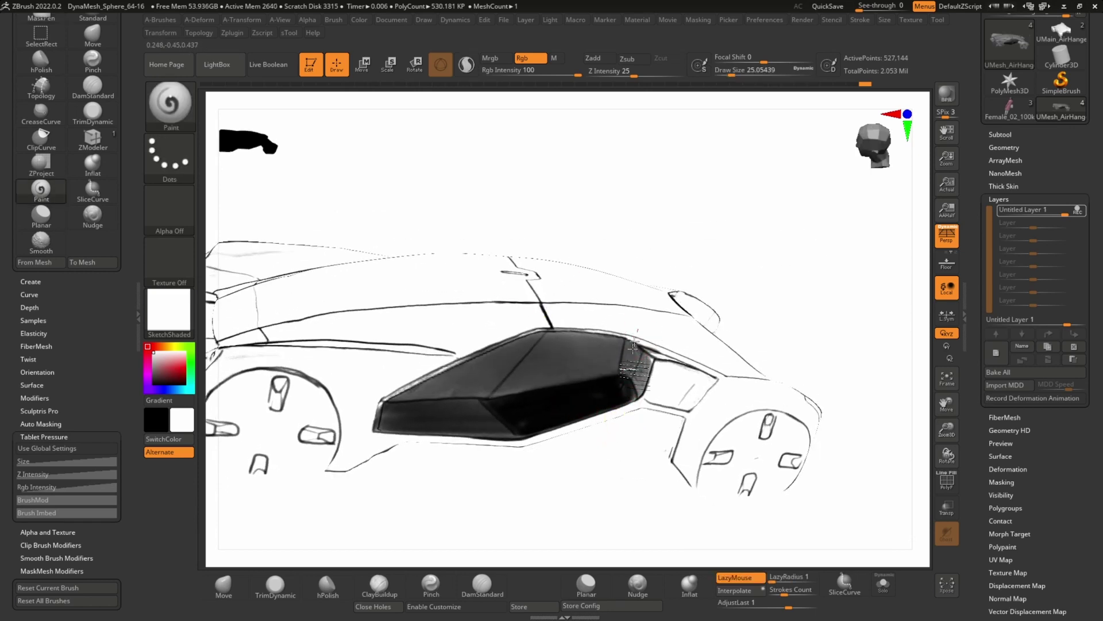
{"action": "mouse_move", "coordinate": [646, 330]}
{"action": "left_mouse_down"}
{"action": "mouse_move", "coordinate": [638, 373]}
{"action": "mouse_move", "coordinate": [647, 339]}
{"action": "mouse_move", "coordinate": [640, 368]}
{"action": "mouse_move", "coordinate": [632, 345]}
{"action": "left_mouse_up"}
{"action": "right_click_drag", "start_coordinate": [621, 415], "coordinate": [560, 479]}
{"action": "mouse_move", "coordinate": [561, 478]}
{"action": "left_mouse_down"}
{"action": "mouse_move", "coordinate": [566, 438]}
{"action": "mouse_move", "coordinate": [576, 483]}
{"action": "mouse_move", "coordinate": [598, 505]}
{"action": "mouse_move", "coordinate": [589, 412]}
{"action": "mouse_move", "coordinate": [592, 451]}
{"action": "mouse_move", "coordinate": [551, 423]}
{"action": "left_mouse_up"}
Reduce the draw size to about 5 and paint thin white highlights along the side pod's creases and edges
{"action": "key", "text": "s"}
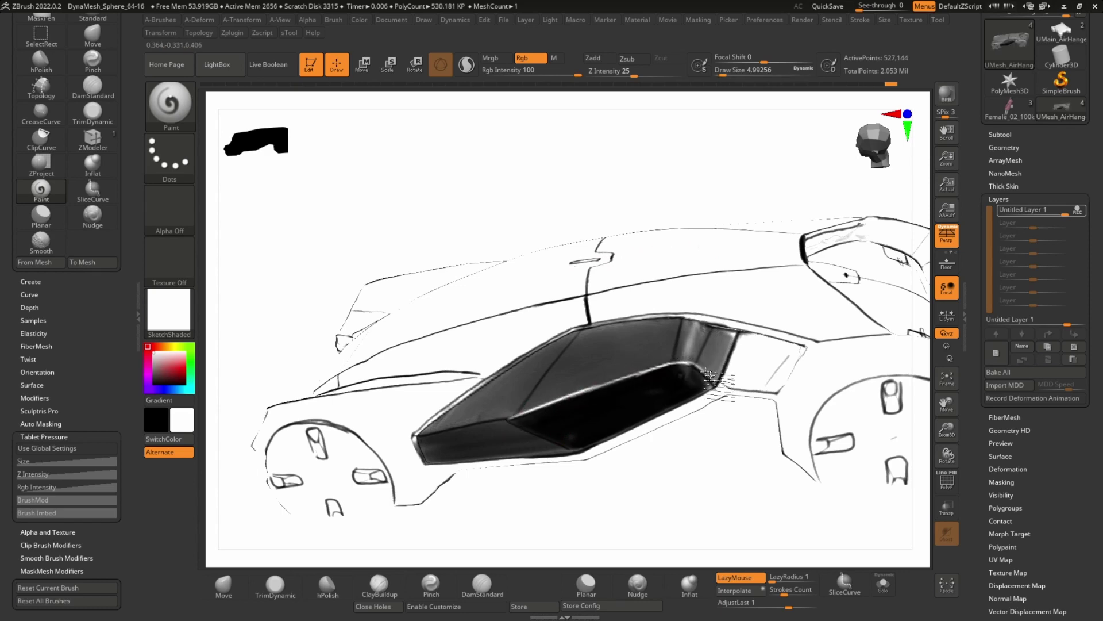
{"action": "left_click_drag", "start_coordinate": [710, 377], "coordinate": [543, 438]}
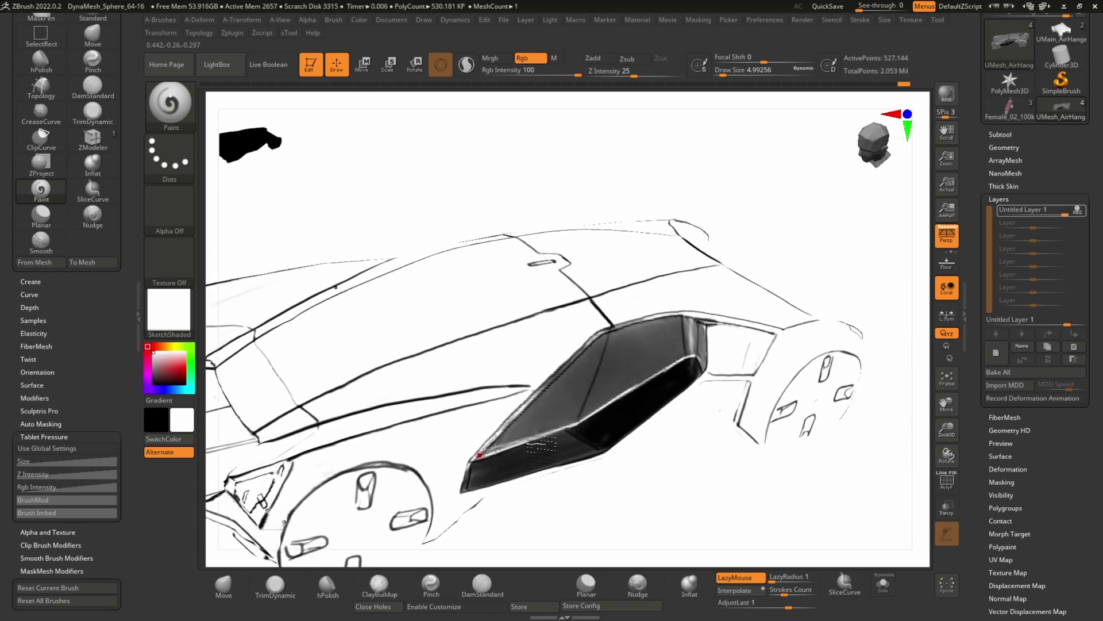
{"action": "mouse_move", "coordinate": [734, 442]}
{"action": "left_mouse_down", "text": "alt"}
{"action": "mouse_move", "coordinate": [591, 458]}
{"action": "mouse_move", "coordinate": [525, 418]}
{"action": "mouse_move", "coordinate": [459, 405]}
{"action": "left_mouse_up", "text": "alt"}
{"action": "mouse_move", "coordinate": [746, 412]}
{"action": "left_mouse_down"}
{"action": "mouse_move", "coordinate": [700, 466]}
{"action": "mouse_move", "coordinate": [643, 463]}
{"action": "left_mouse_up"}
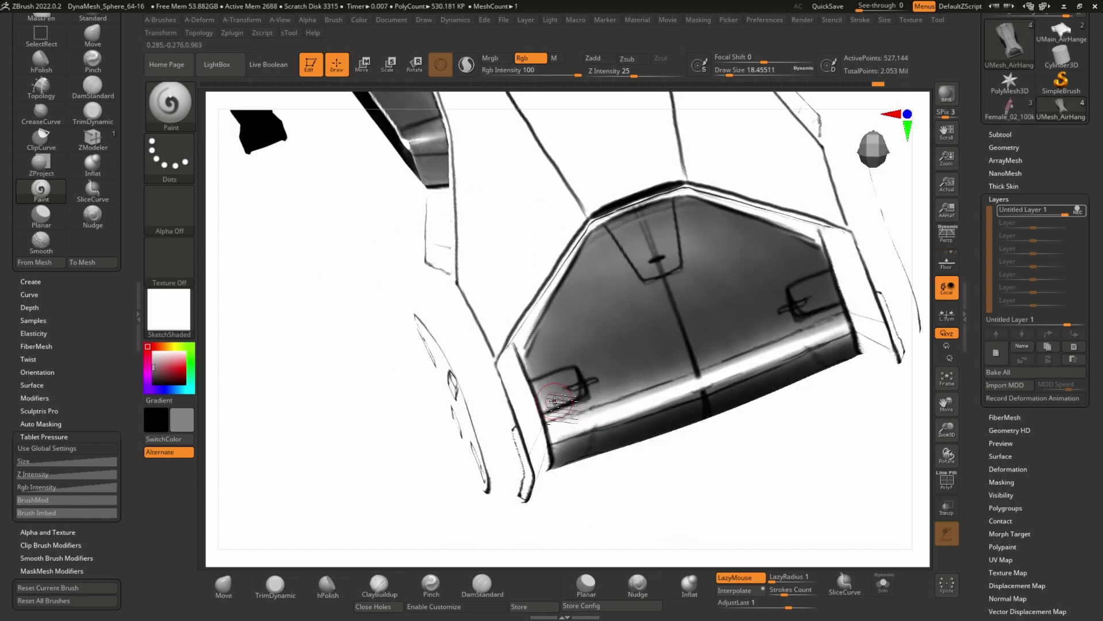
Set the draw size to about 7.5 and fill the two outer box outlines on the rear panel with light grey
{"action": "key", "text": "s"}
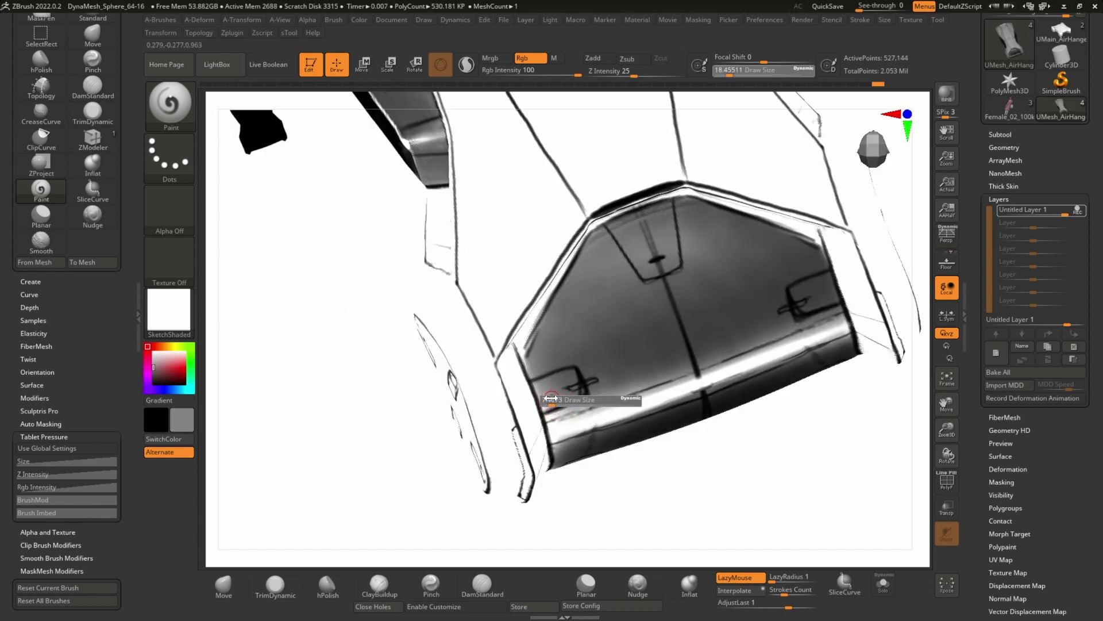
{"action": "left_click_drag", "start_coordinate": [550, 397], "coordinate": [541, 394]}
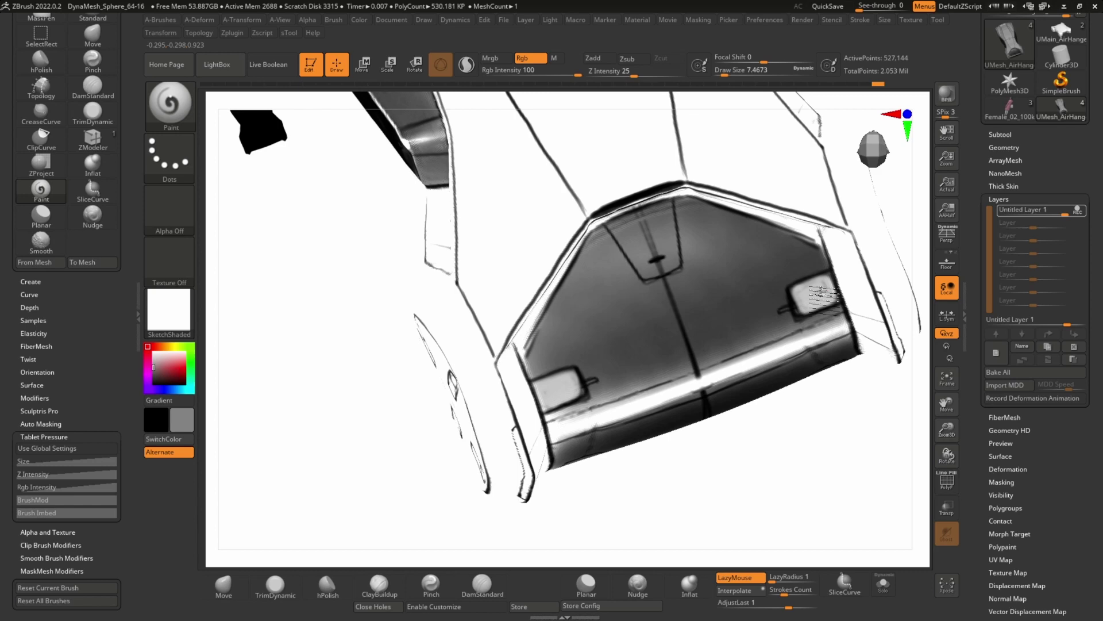
{"action": "mouse_move", "coordinate": [785, 393]}
{"action": "left_mouse_down", "text": "alt"}
{"action": "mouse_move", "coordinate": [805, 336]}
{"action": "mouse_move", "coordinate": [829, 344]}
{"action": "mouse_move", "coordinate": [782, 384]}
{"action": "left_mouse_up", "text": "alt"}
{"action": "right_click_drag", "start_coordinate": [782, 382], "coordinate": [676, 455]}
Fill the trapezoid at the upper centre of the rear panel with light grey and switch the paint colour back to black
{"action": "key", "text": "p"}
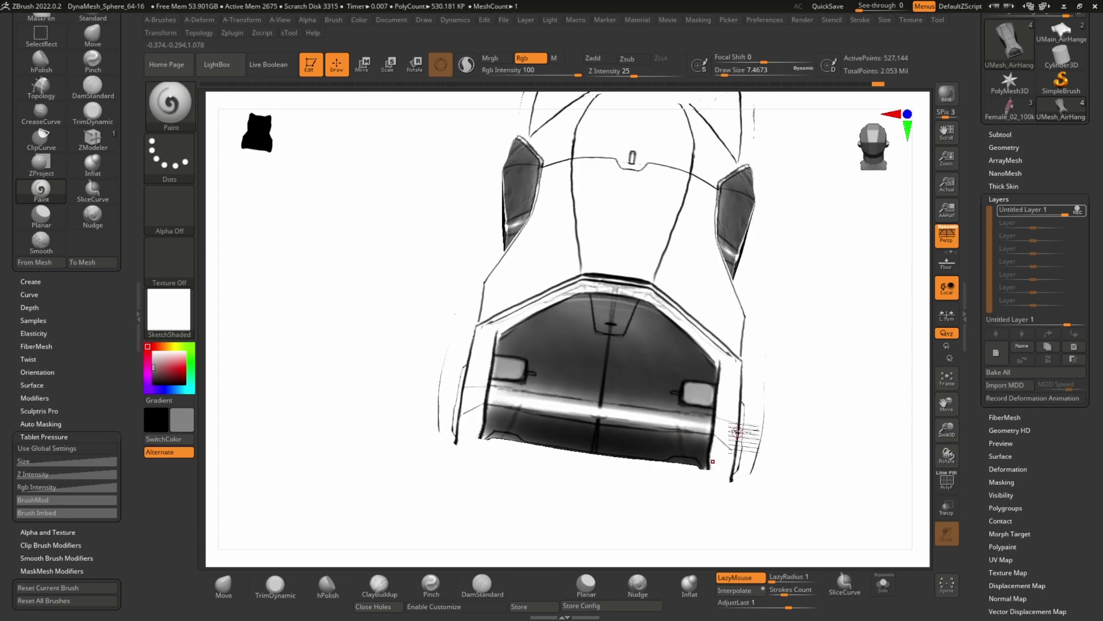
{"action": "mouse_move", "coordinate": [737, 433]}
{"action": "right_mouse_down"}
{"action": "mouse_move", "coordinate": [736, 451]}
{"action": "mouse_move", "coordinate": [742, 421]}
{"action": "mouse_move", "coordinate": [708, 368]}
{"action": "mouse_move", "coordinate": [692, 386]}
{"action": "mouse_move", "coordinate": [714, 375]}
{"action": "mouse_move", "coordinate": [776, 391]}
{"action": "mouse_move", "coordinate": [693, 445]}
{"action": "mouse_move", "coordinate": [661, 428]}
{"action": "mouse_move", "coordinate": [621, 435]}
{"action": "mouse_move", "coordinate": [589, 410]}
{"action": "mouse_move", "coordinate": [595, 390]}
{"action": "right_mouse_up"}
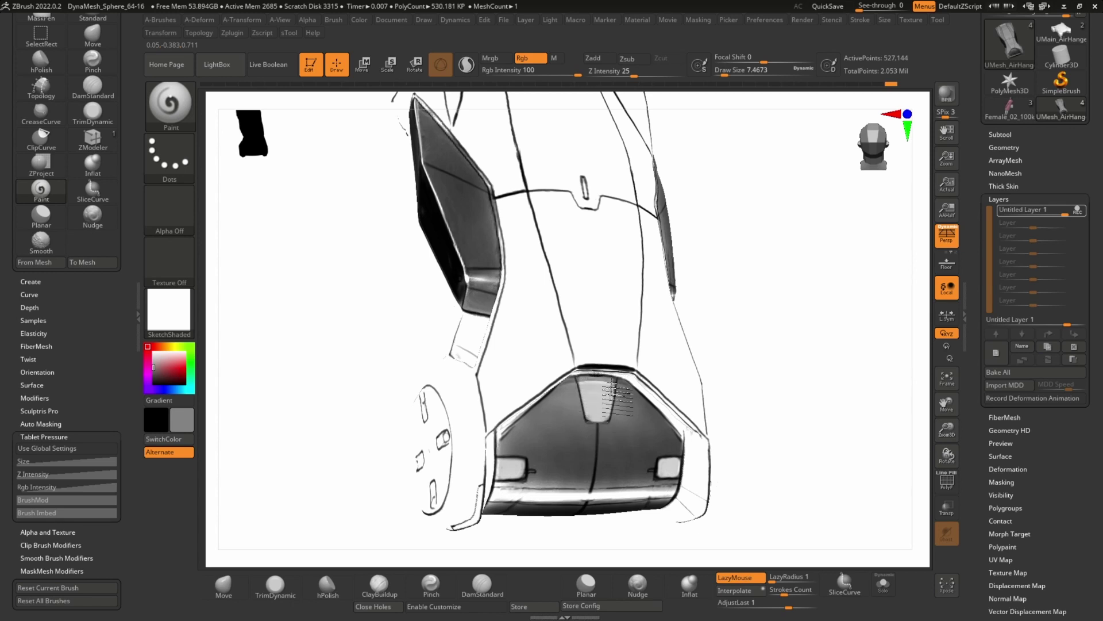
{"action": "key", "text": "v"}
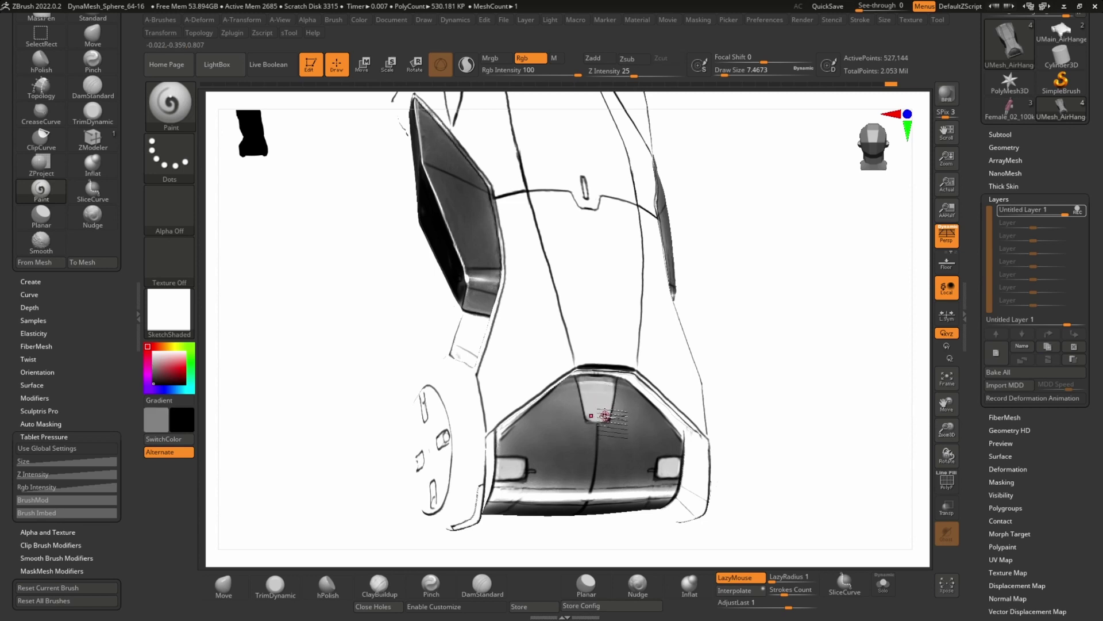
{"action": "key", "text": "v"}
{"action": "key", "text": "v"}
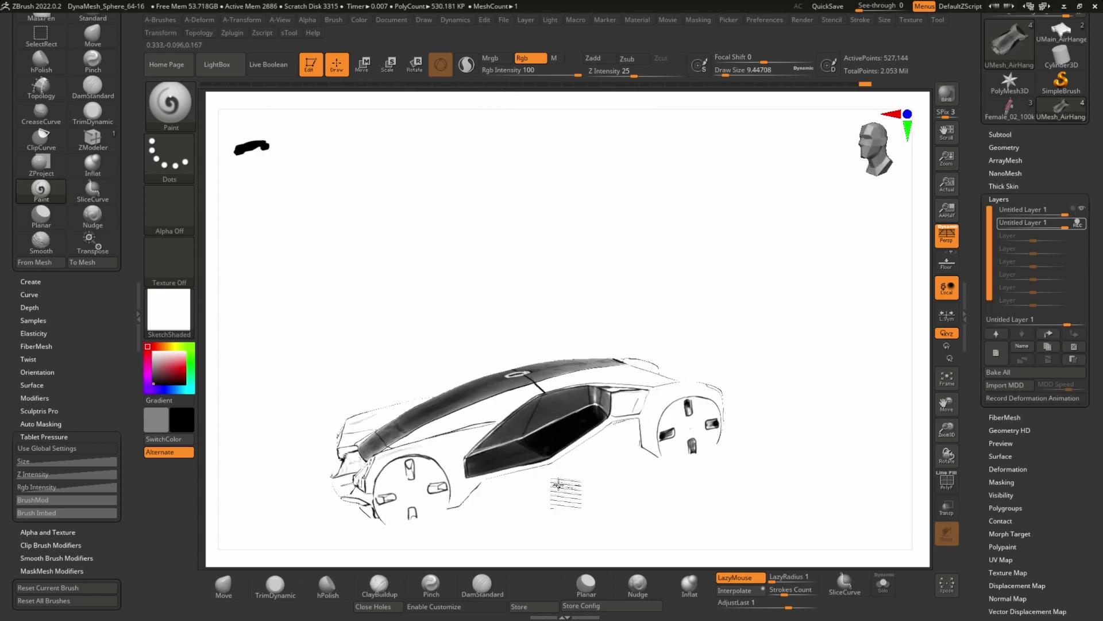
Paint the slots in the front wheel dark with a draw size of about 9.4
{"action": "mouse_move", "coordinate": [563, 490]}
{"action": "left_mouse_down"}
{"action": "mouse_move", "coordinate": [554, 531]}
{"action": "mouse_move", "coordinate": [554, 491]}
{"action": "left_mouse_up"}
{"action": "right_click_drag", "start_coordinate": [555, 491], "coordinate": [548, 461]}
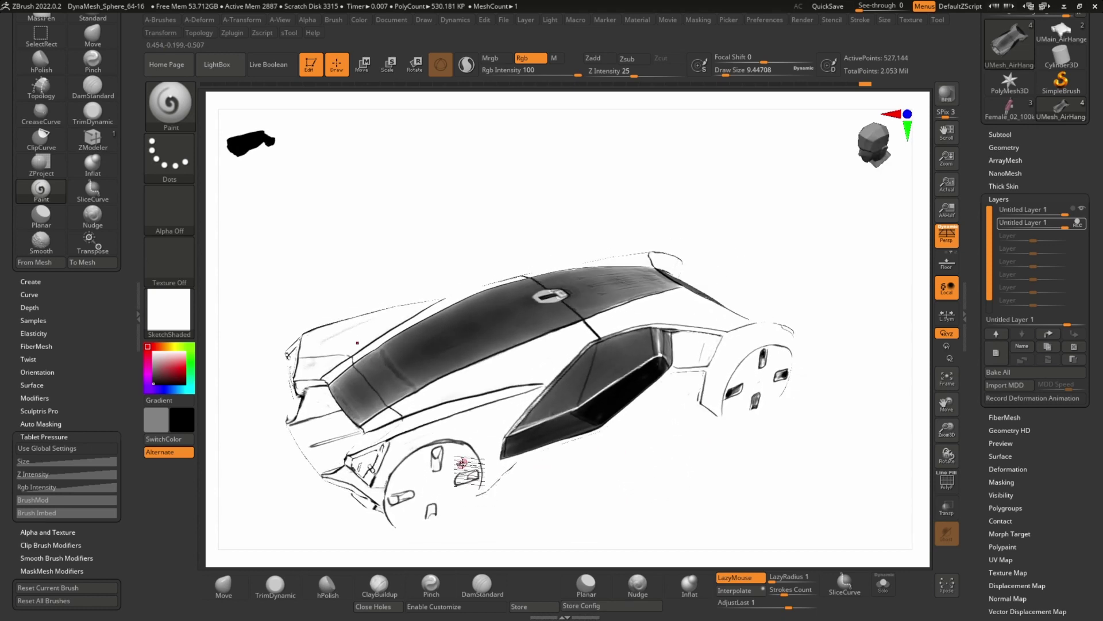
{"action": "right_click_drag", "start_coordinate": [462, 464], "coordinate": [445, 462]}
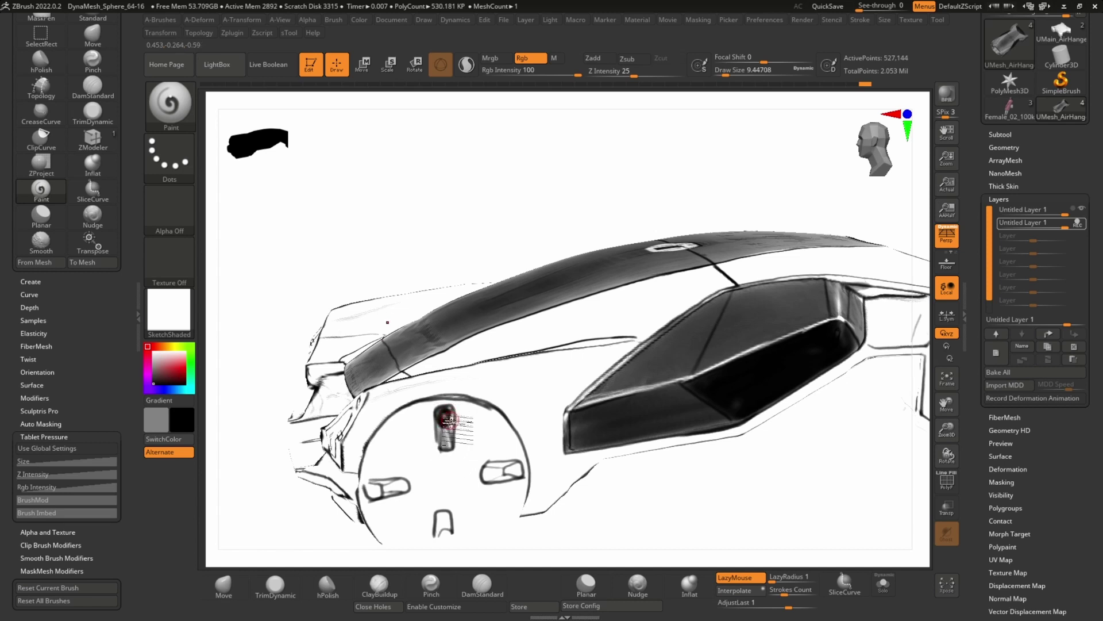
{"action": "mouse_move", "coordinate": [535, 477]}
{"action": "right_mouse_down", "text": "alt"}
{"action": "mouse_move", "coordinate": [563, 446]}
{"action": "mouse_move", "coordinate": [531, 451]}
{"action": "mouse_move", "coordinate": [538, 434]}
{"action": "mouse_move", "coordinate": [524, 443]}
{"action": "right_mouse_up", "text": "alt"}
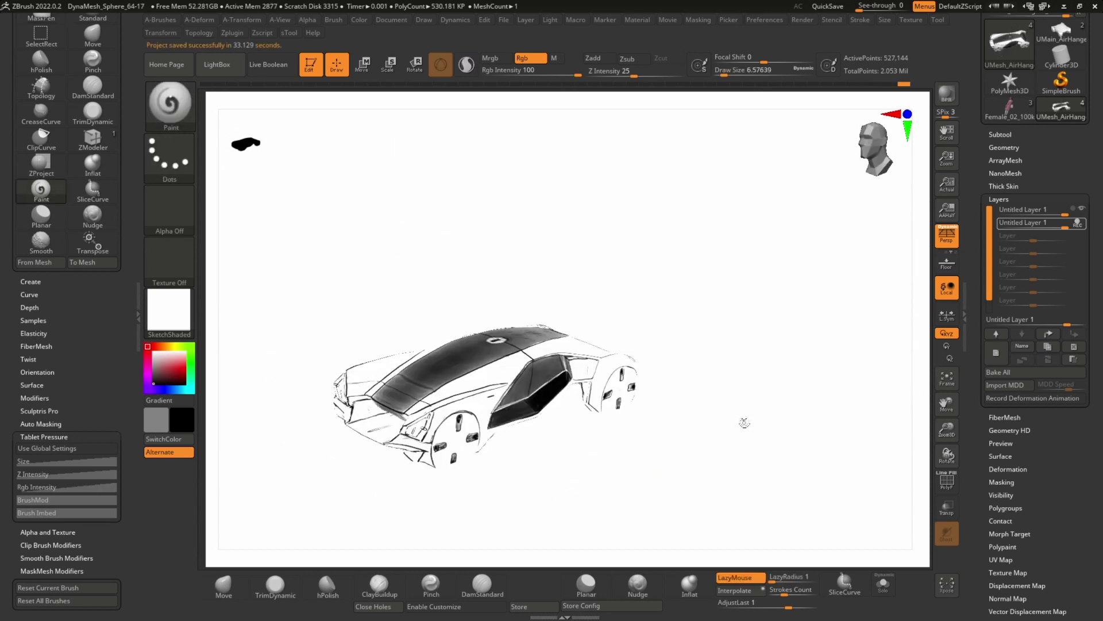
Reposition the car and drop snapshots of it onto the canvas
{"action": "mouse_move", "coordinate": [741, 421]}
{"action": "right_mouse_down"}
{"action": "mouse_move", "coordinate": [760, 451]}
{"action": "mouse_move", "coordinate": [727, 458]}
{"action": "mouse_move", "coordinate": [778, 450]}
{"action": "mouse_move", "coordinate": [783, 322]}
{"action": "mouse_move", "coordinate": [804, 345]}
{"action": "mouse_move", "coordinate": [786, 329]}
{"action": "mouse_move", "coordinate": [790, 366]}
{"action": "mouse_move", "coordinate": [801, 347]}
{"action": "mouse_move", "coordinate": [797, 300]}
{"action": "mouse_move", "coordinate": [830, 326]}
{"action": "mouse_move", "coordinate": [796, 294]}
{"action": "mouse_move", "coordinate": [813, 322]}
{"action": "mouse_move", "coordinate": [803, 326]}
{"action": "mouse_move", "coordinate": [944, 343]}
{"action": "mouse_move", "coordinate": [900, 356]}
{"action": "mouse_move", "coordinate": [829, 340]}
{"action": "mouse_move", "coordinate": [833, 369]}
{"action": "mouse_move", "coordinate": [825, 364]}
{"action": "mouse_move", "coordinate": [875, 373]}
{"action": "mouse_move", "coordinate": [866, 409]}
{"action": "mouse_move", "coordinate": [840, 397]}
{"action": "mouse_move", "coordinate": [900, 527]}
{"action": "mouse_move", "coordinate": [861, 529]}
{"action": "mouse_move", "coordinate": [844, 544]}
{"action": "mouse_move", "coordinate": [788, 525]}
{"action": "mouse_move", "coordinate": [812, 522]}
{"action": "right_mouse_up"}
{"action": "key", "text": "shift+s"}
{"action": "key", "text": "shift+s"}
{"action": "key", "text": "shift"}
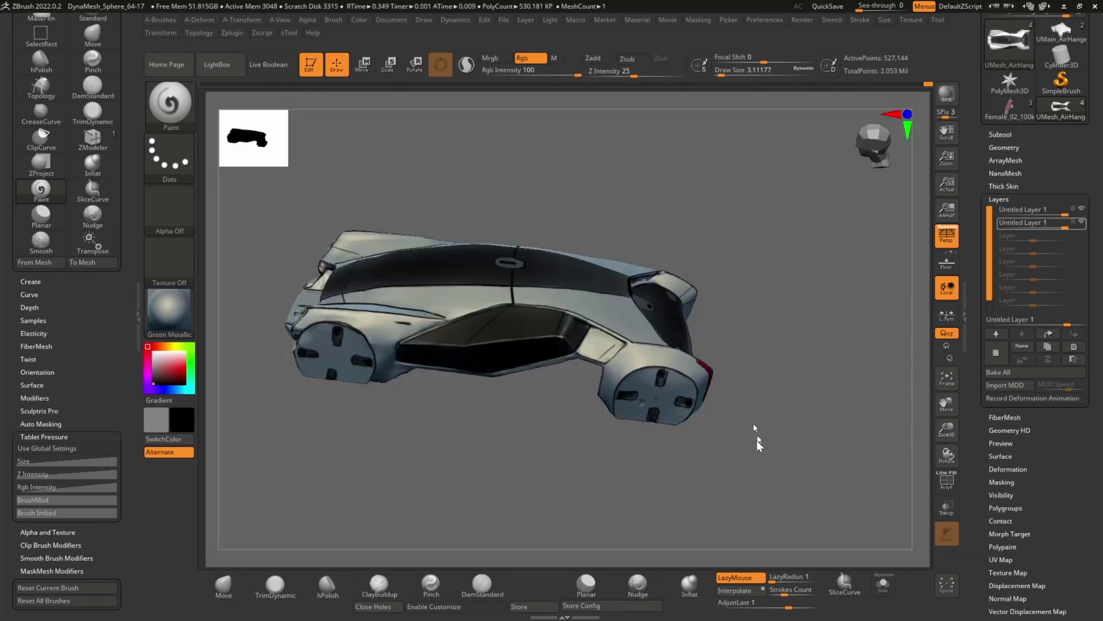
Turn off the visibility of both painted layers on the car
{"action": "right_click_drag", "start_coordinate": [753, 439], "coordinate": [800, 406]}
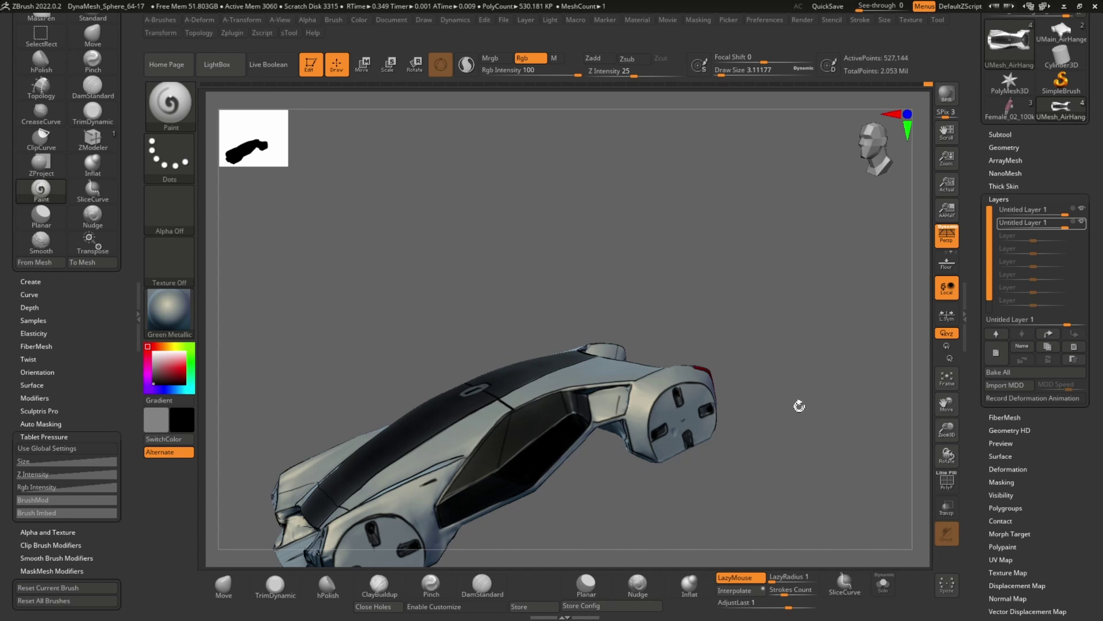
{"action": "right_click_drag", "start_coordinate": [800, 406], "coordinate": [768, 404]}
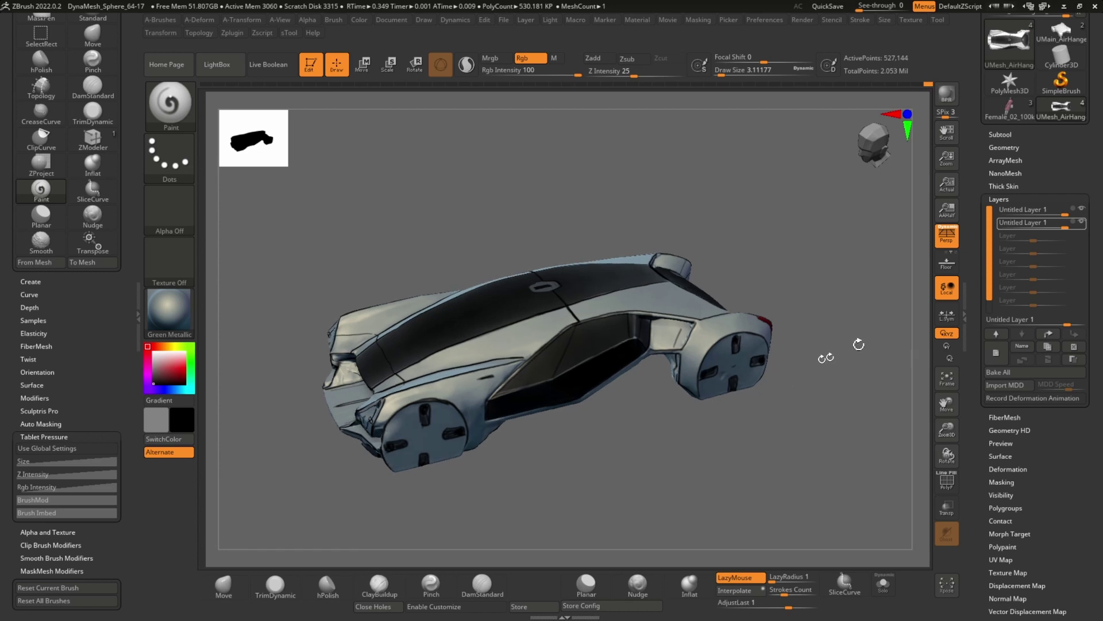
{"action": "left_click", "coordinate": [1083, 223]}
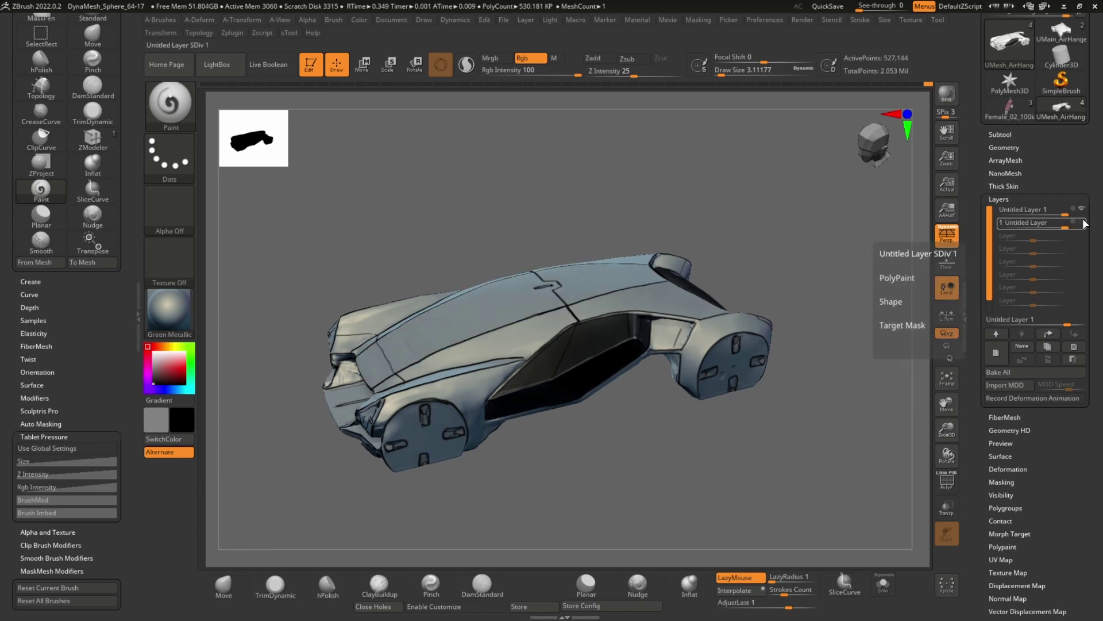
{"action": "left_click", "coordinate": [1081, 209]}
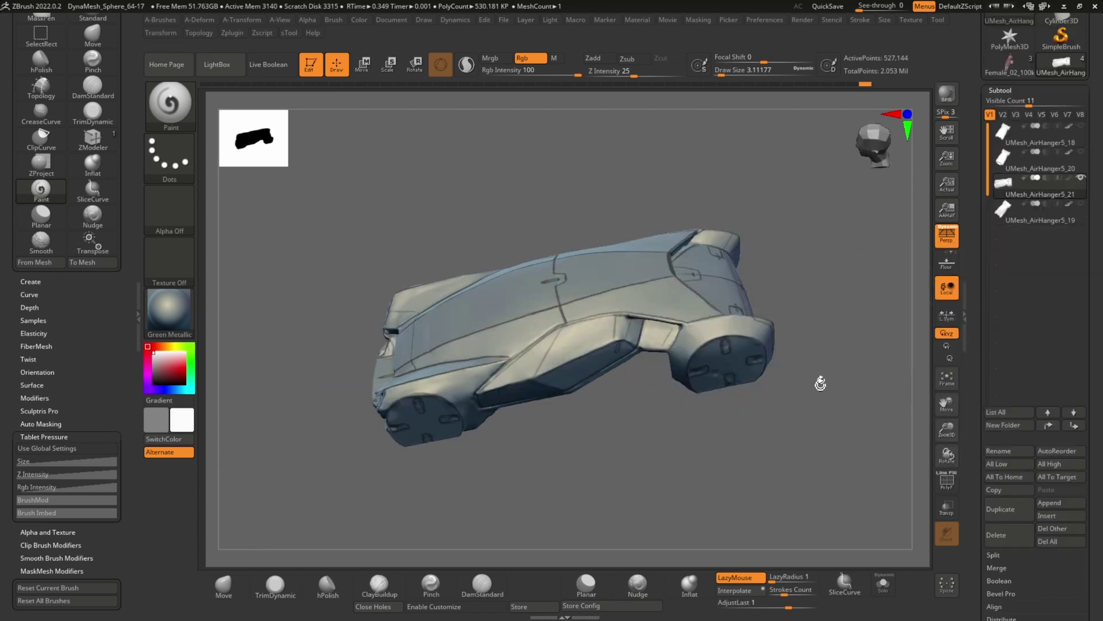
Set the paint colour to dark grey and inspect the separate panel-line mesh from the side
{"action": "left_click", "coordinate": [157, 377]}
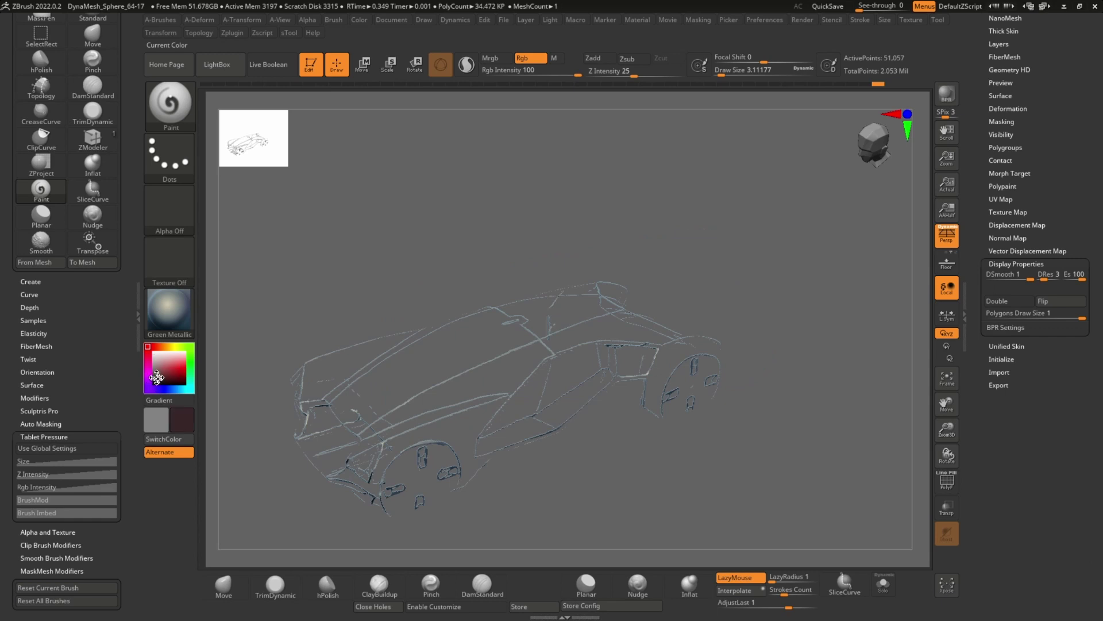
{"action": "left_click", "coordinate": [156, 377]}
{"action": "mouse_move", "coordinate": [655, 488]}
{"action": "left_mouse_down"}
{"action": "mouse_move", "coordinate": [658, 475]}
{"action": "mouse_move", "coordinate": [660, 508]}
{"action": "mouse_move", "coordinate": [675, 523]}
{"action": "mouse_move", "coordinate": [677, 507]}
{"action": "mouse_move", "coordinate": [731, 497]}
{"action": "mouse_move", "coordinate": [726, 458]}
{"action": "mouse_move", "coordinate": [789, 413]}
{"action": "left_mouse_up"}
{"action": "left_click_drag", "start_coordinate": [796, 461], "coordinate": [402, 401]}
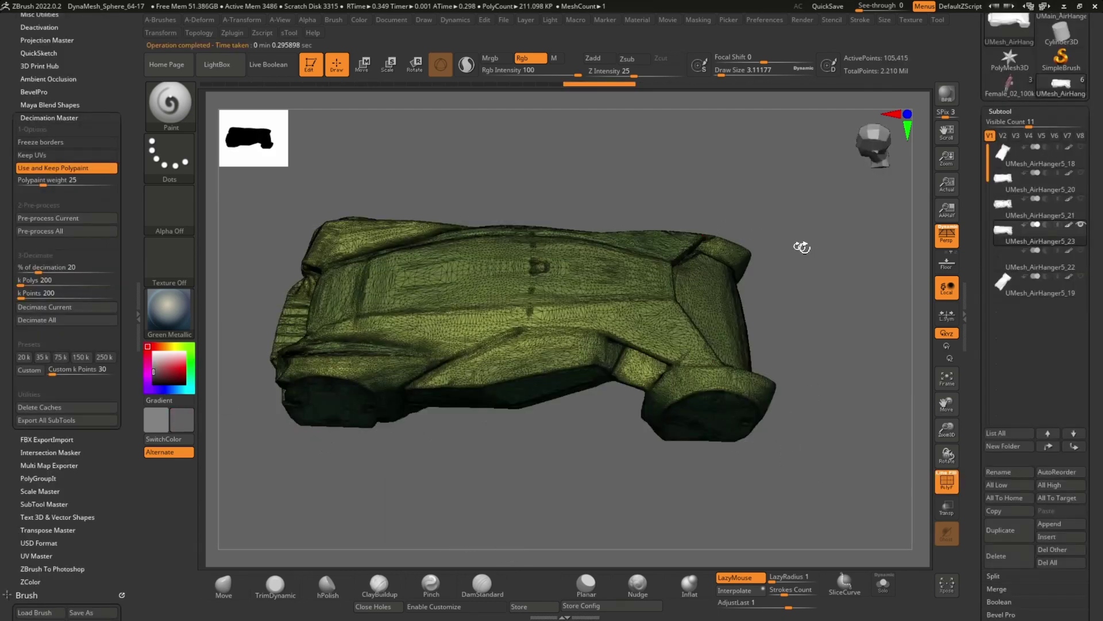
Start exporting the UMesh_AirHanger5_23 car body in OBJ format, and cancel the export
{"action": "mouse_move", "coordinate": [801, 246]}
{"action": "left_mouse_down"}
{"action": "mouse_move", "coordinate": [864, 293]}
{"action": "mouse_move", "coordinate": [854, 320]}
{"action": "mouse_move", "coordinate": [812, 240]}
{"action": "mouse_move", "coordinate": [856, 212]}
{"action": "mouse_move", "coordinate": [843, 236]}
{"action": "mouse_move", "coordinate": [791, 239]}
{"action": "mouse_move", "coordinate": [800, 224]}
{"action": "left_mouse_up"}
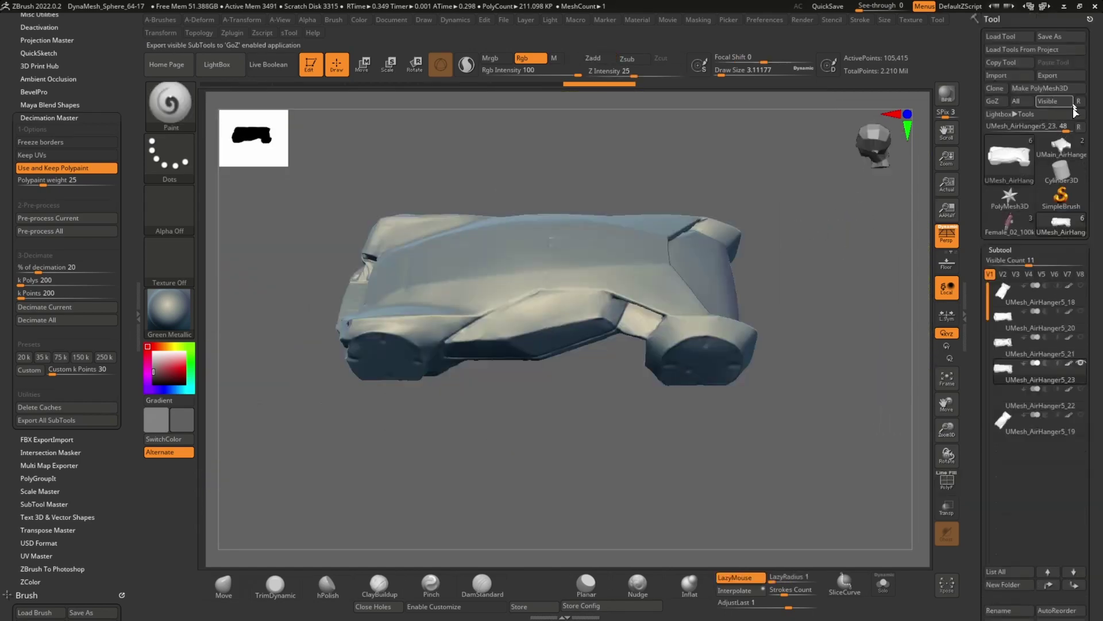
{"action": "left_click", "coordinate": [1055, 75]}
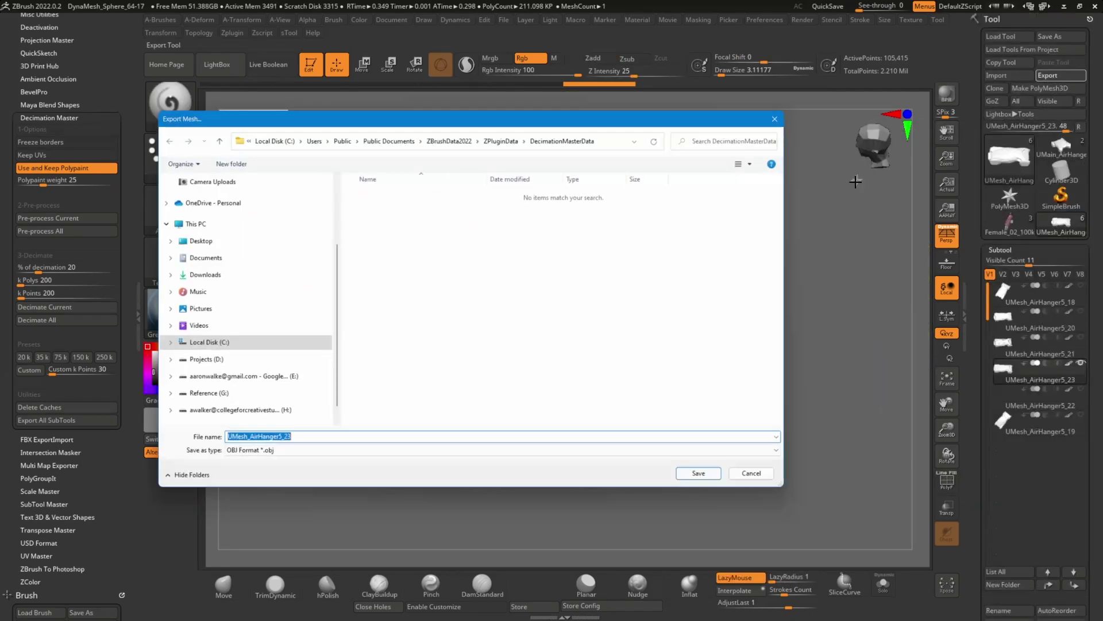
{"action": "key", "text": "Escape"}
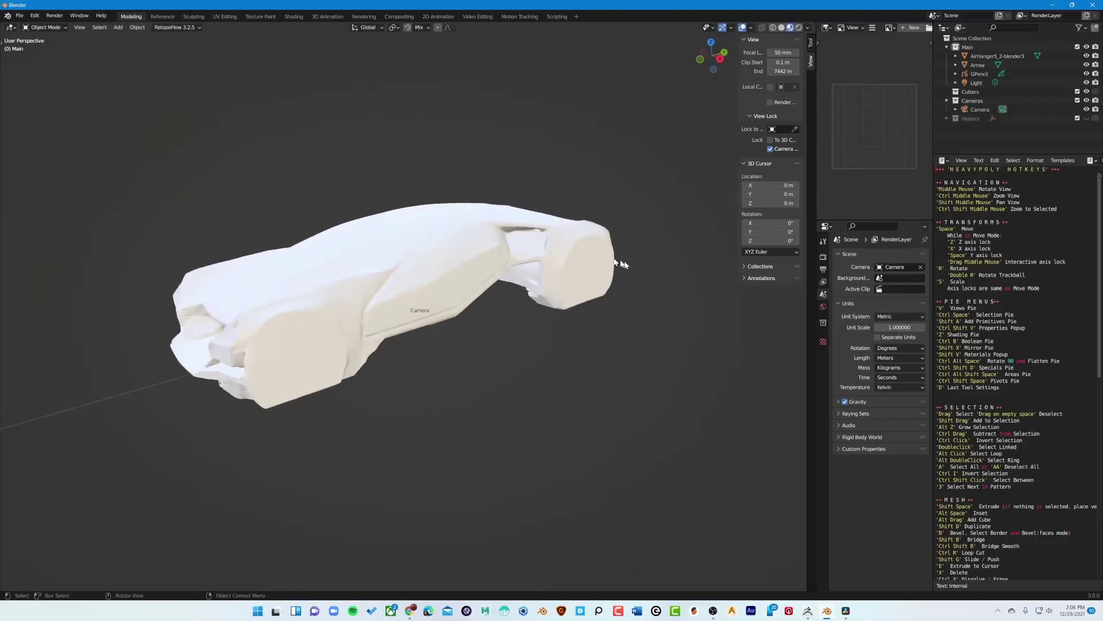
Switch to Blender and set the base colour of the sculpt object's Default OBJ material to mid grey
{"action": "mouse_move", "coordinate": [616, 261]}
{"action": "middle_mouse_down"}
{"action": "mouse_move", "coordinate": [658, 315]}
{"action": "mouse_move", "coordinate": [633, 370]}
{"action": "mouse_move", "coordinate": [475, 371]}
{"action": "mouse_move", "coordinate": [495, 389]}
{"action": "mouse_move", "coordinate": [505, 362]}
{"action": "mouse_move", "coordinate": [461, 266]}
{"action": "mouse_move", "coordinate": [409, 382]}
{"action": "mouse_move", "coordinate": [270, 409]}
{"action": "mouse_move", "coordinate": [313, 382]}
{"action": "mouse_move", "coordinate": [224, 343]}
{"action": "mouse_move", "coordinate": [214, 407]}
{"action": "mouse_move", "coordinate": [394, 438]}
{"action": "mouse_move", "coordinate": [444, 415]}
{"action": "mouse_move", "coordinate": [439, 439]}
{"action": "mouse_move", "coordinate": [461, 402]}
{"action": "middle_mouse_up"}
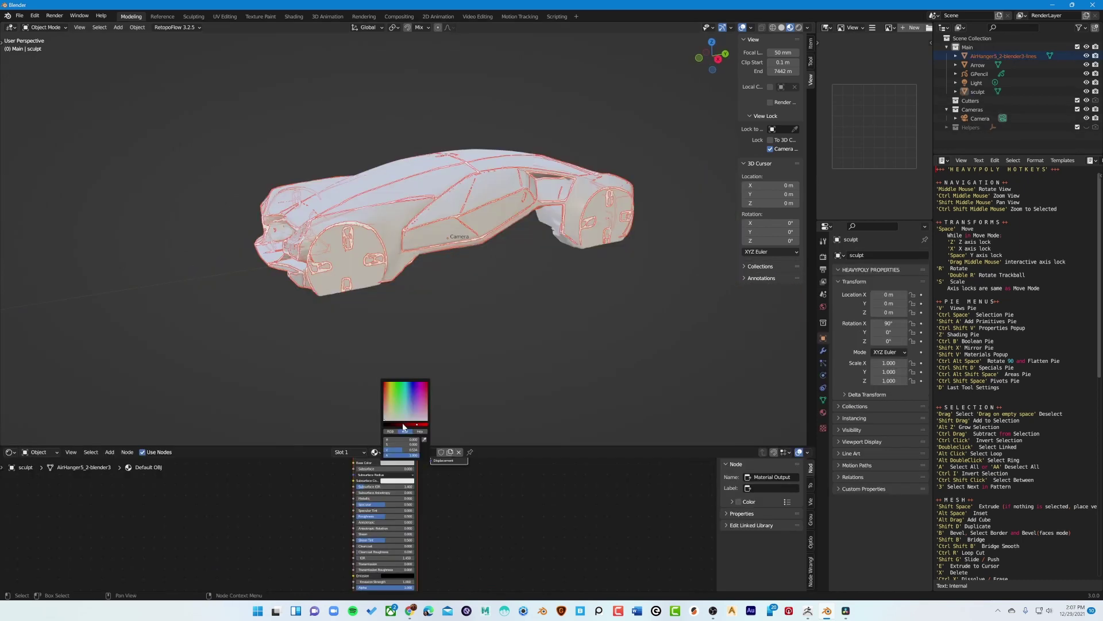
{"action": "left_click", "coordinate": [402, 426]}
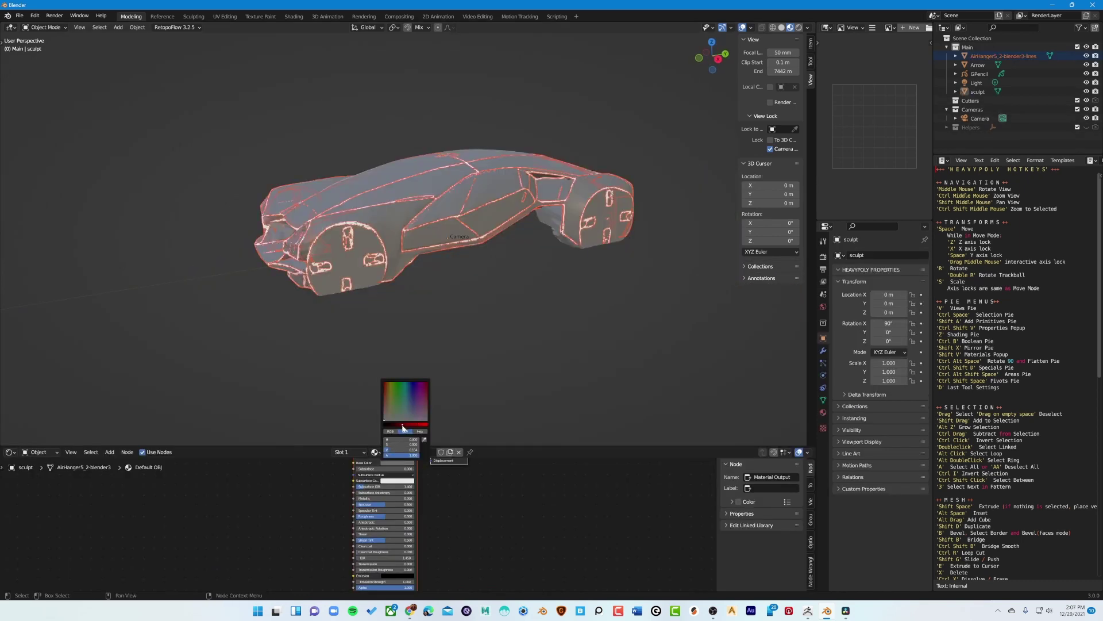
{"action": "left_click_drag", "start_coordinate": [401, 427], "coordinate": [409, 427]}
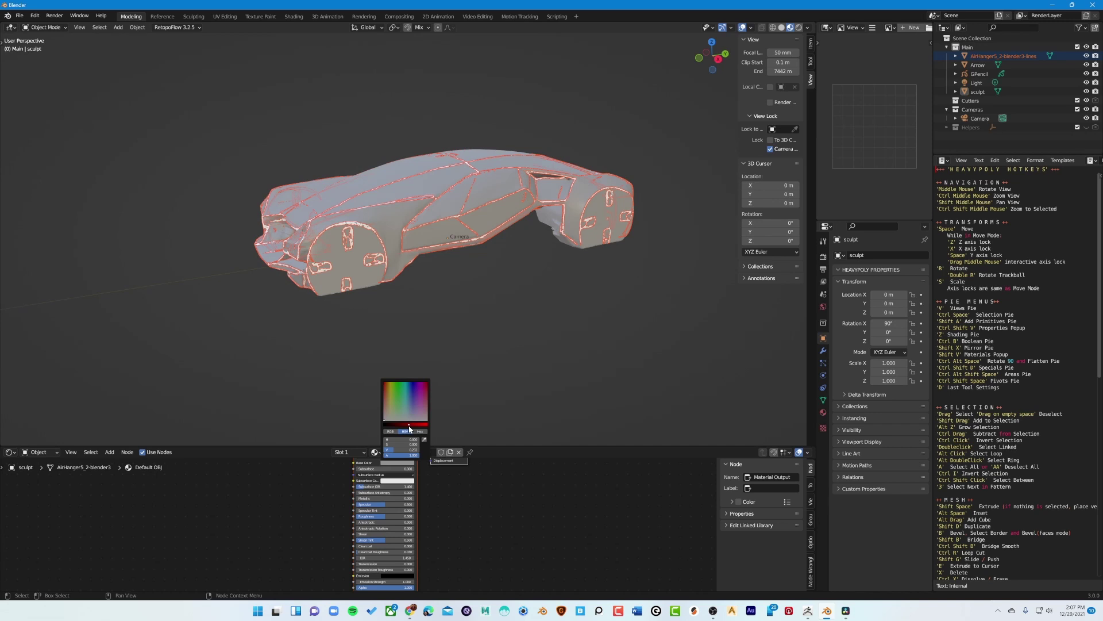
{"action": "left_click", "coordinate": [509, 379]}
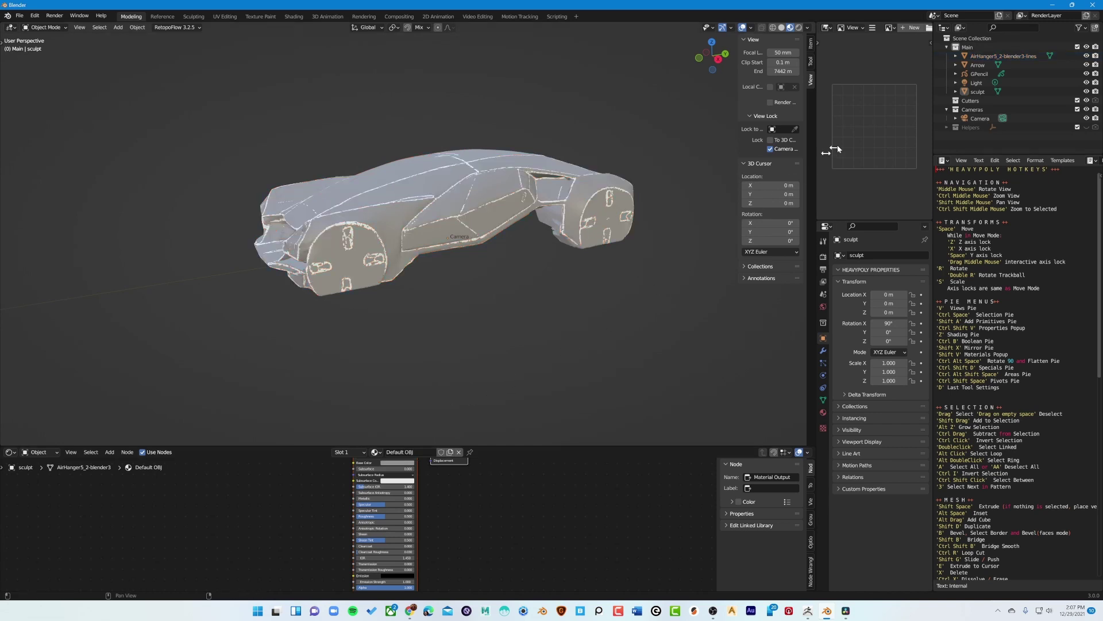
Replace the material on AirHanger5_2-blender3-lines with a new one that has a dark base colour
{"action": "left_click", "coordinate": [995, 55]}
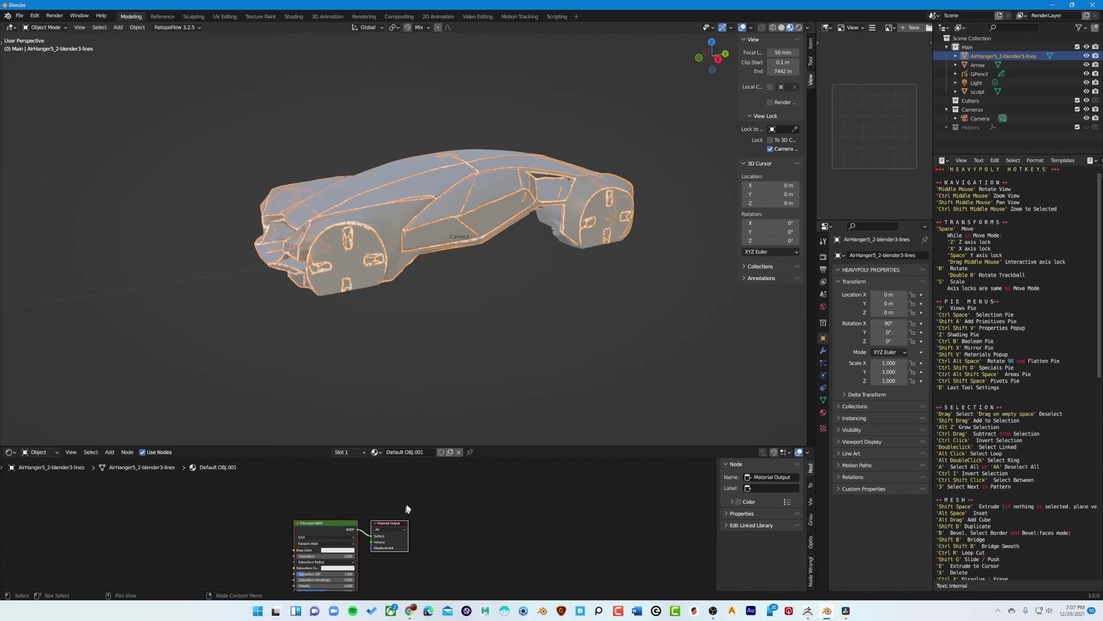
{"action": "left_click", "coordinate": [458, 452]}
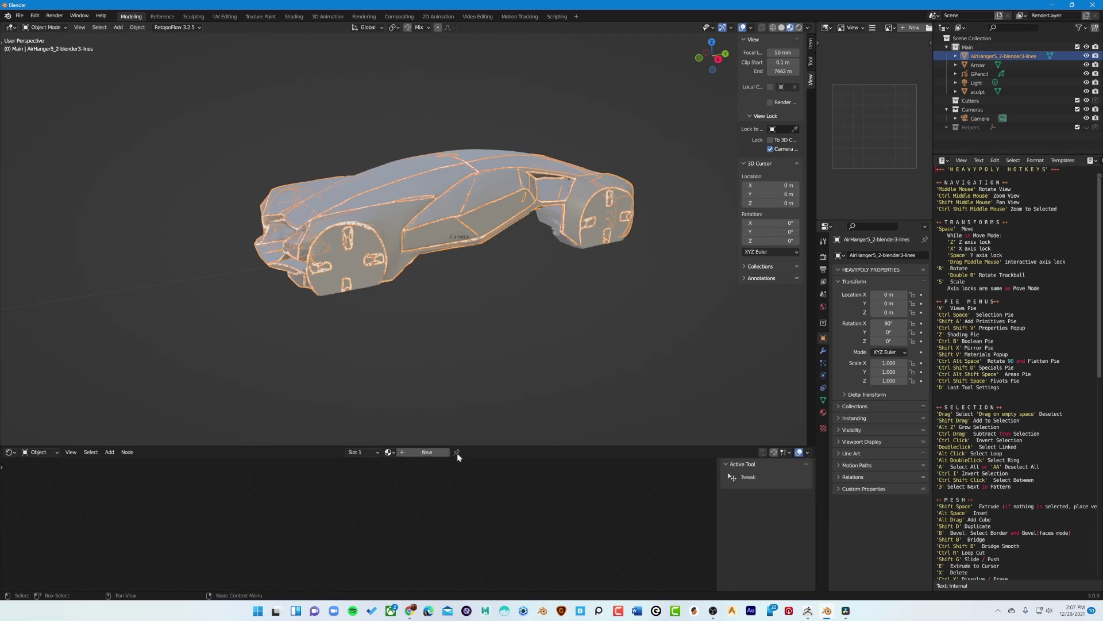
{"action": "left_click", "coordinate": [427, 454]}
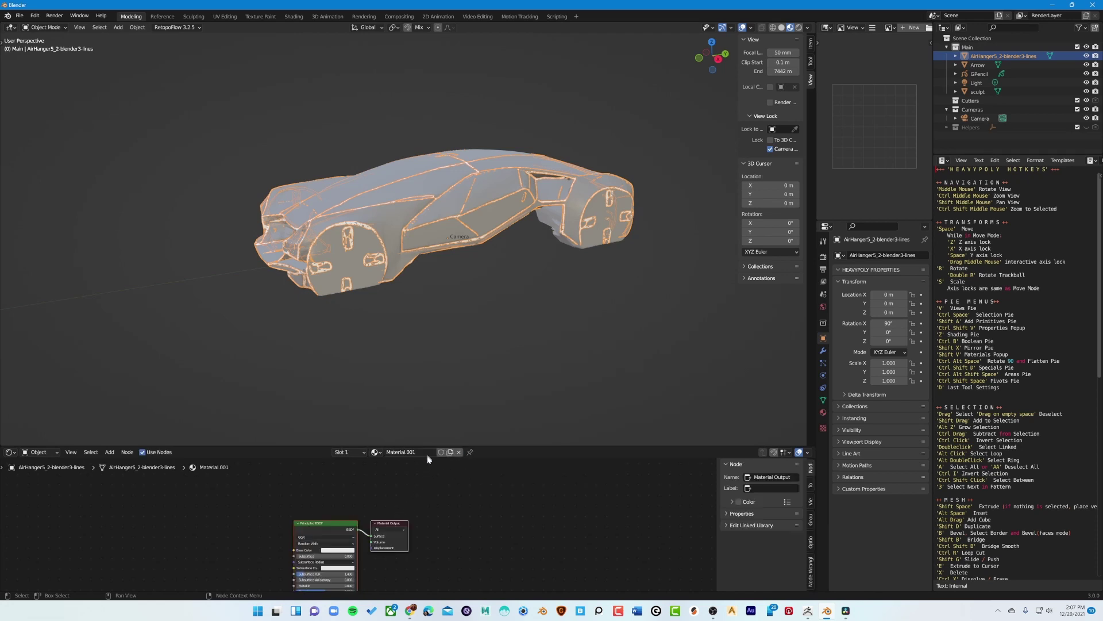
{"action": "left_click", "coordinate": [341, 550]}
{"action": "left_click", "coordinate": [340, 511]}
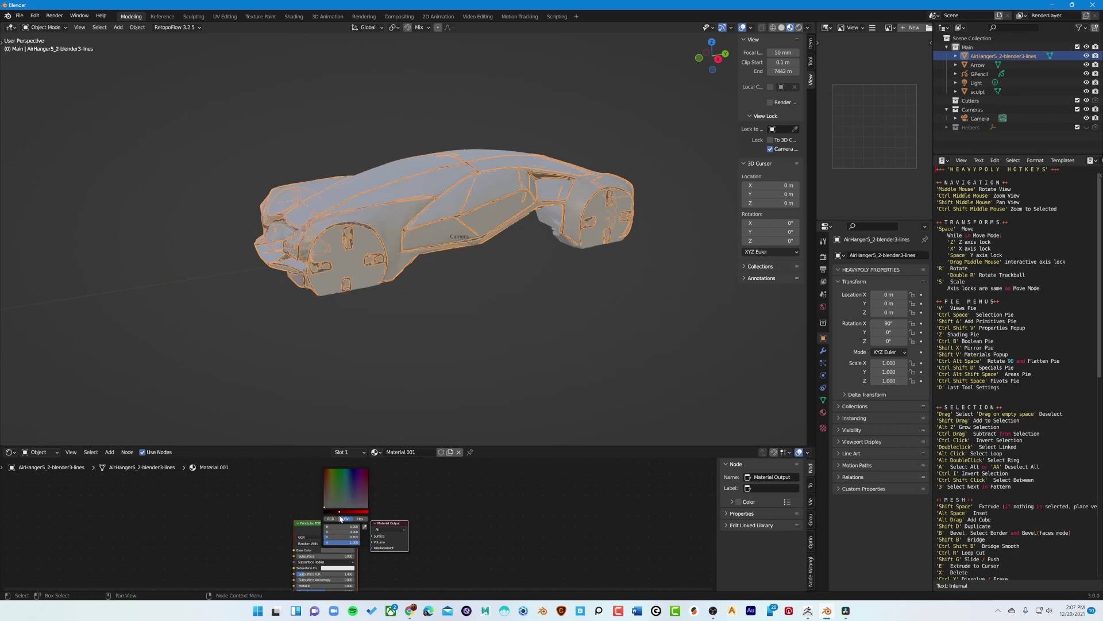
{"action": "left_click", "coordinate": [445, 355]}
Hide the panel-line mesh so only the sculpted car body is displayed
{"action": "mouse_move", "coordinate": [454, 347]}
{"action": "middle_mouse_down"}
{"action": "mouse_move", "coordinate": [391, 377]}
{"action": "mouse_move", "coordinate": [394, 391]}
{"action": "mouse_move", "coordinate": [458, 360]}
{"action": "mouse_move", "coordinate": [457, 261]}
{"action": "mouse_move", "coordinate": [510, 270]}
{"action": "mouse_move", "coordinate": [441, 368]}
{"action": "middle_mouse_up"}
{"action": "left_click", "coordinate": [488, 282]}
{"action": "key", "text": "h"}
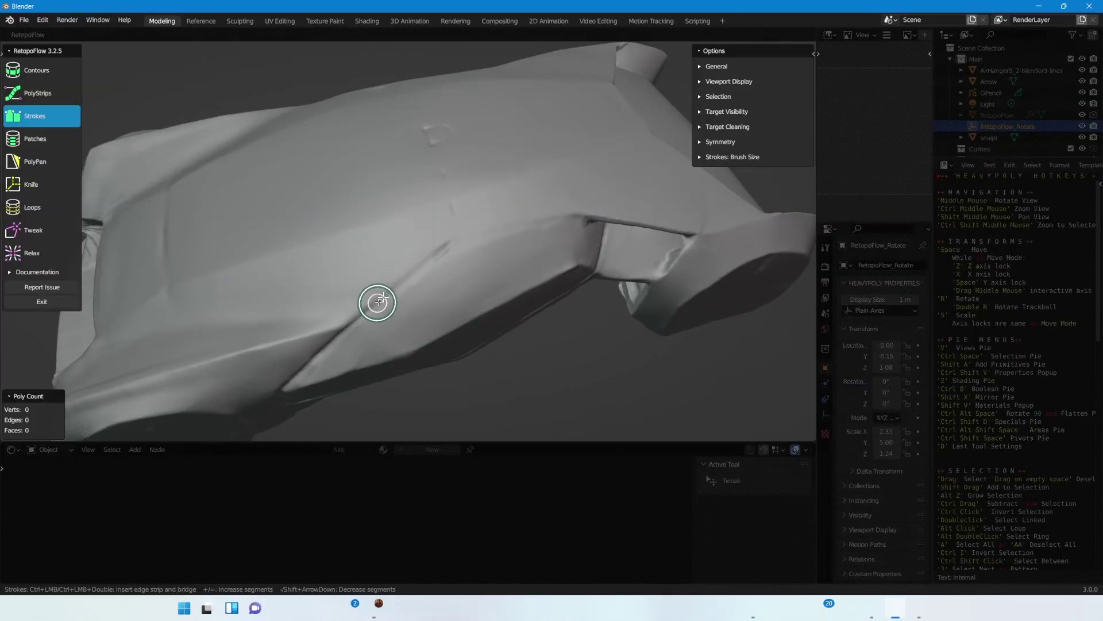
With RetopoFlow Strokes, lay a four-segment edge strip along the sculpt's side crease and bridge it to a parallel stroke higher on the body
{"action": "left_click_drag", "start_coordinate": [367, 312], "coordinate": [394, 289]}
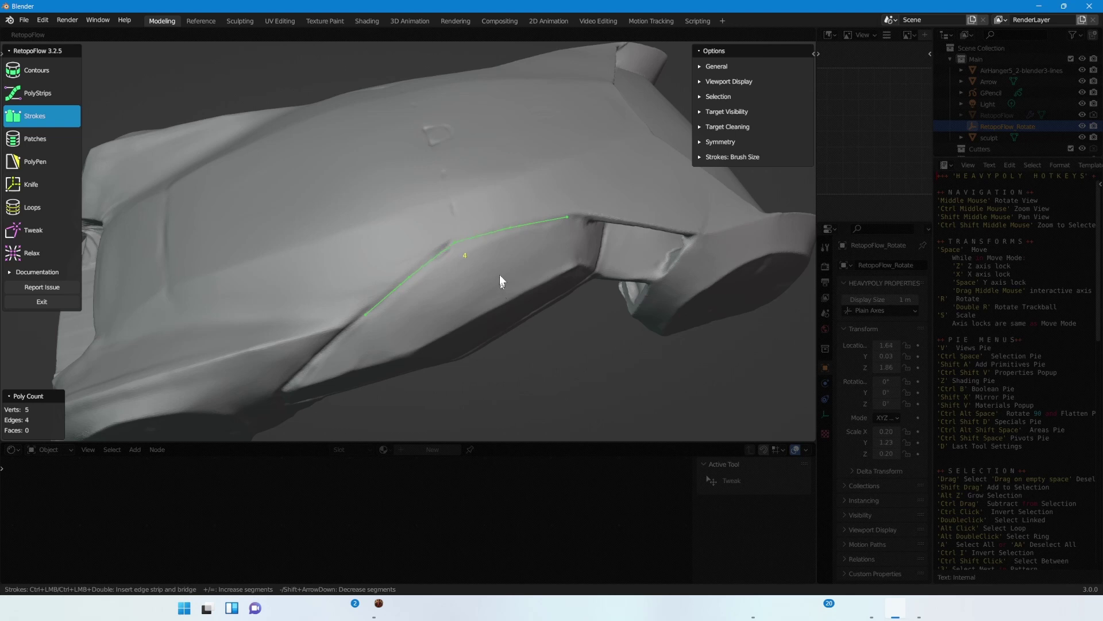
{"action": "middle_click_drag", "start_coordinate": [576, 400], "coordinate": [504, 333]}
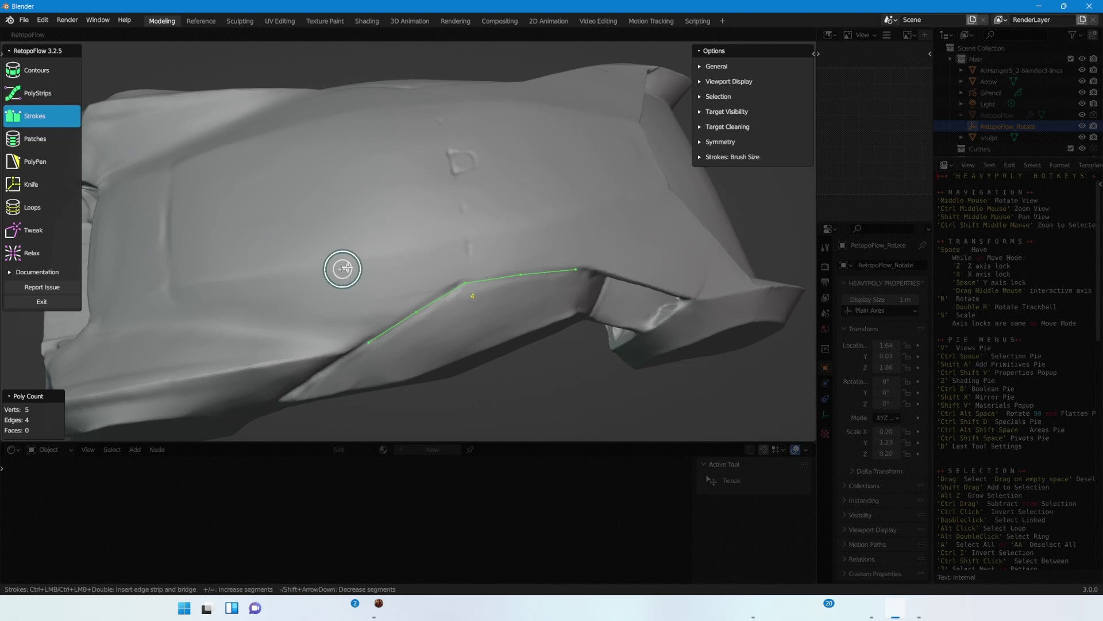
{"action": "left_click_drag", "start_coordinate": [327, 269], "coordinate": [398, 255]}
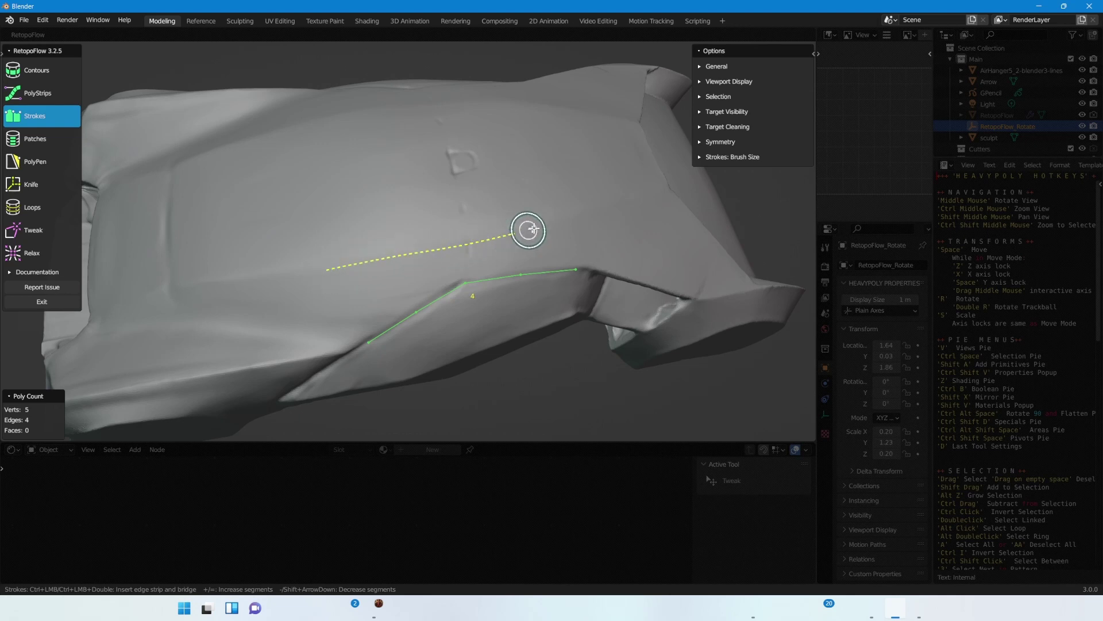
{"action": "left_click_drag", "start_coordinate": [574, 218], "coordinate": [575, 217]}
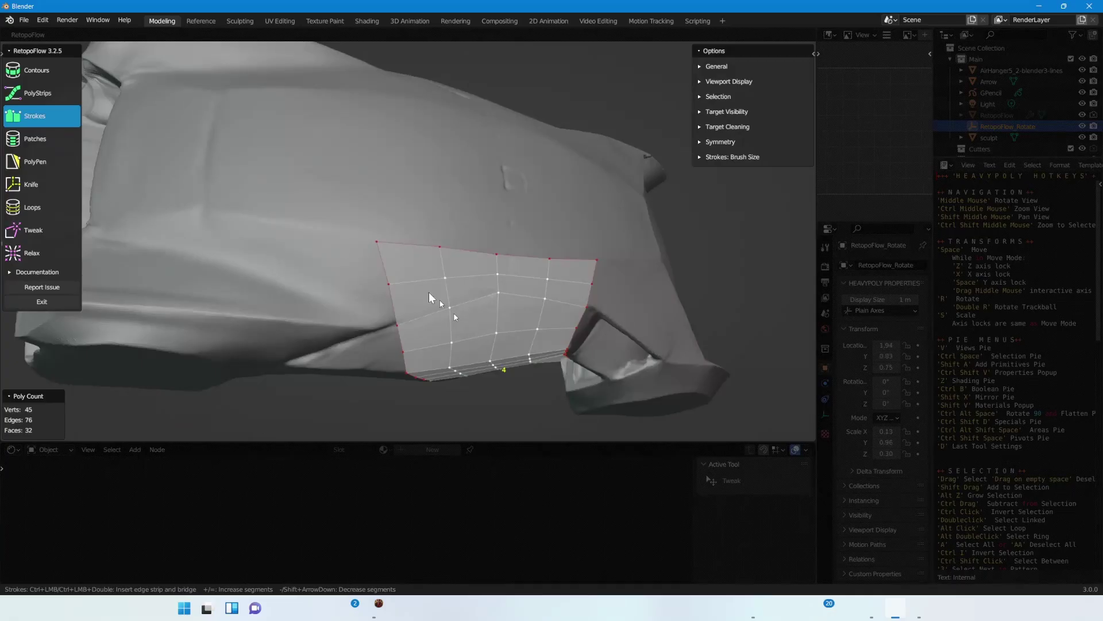
Extend the quad patch from its upper edge with a further stroke across the top of the body
{"action": "left_click", "coordinate": [579, 261]}
{"action": "middle_click_drag", "start_coordinate": [674, 293], "coordinate": [593, 412]}
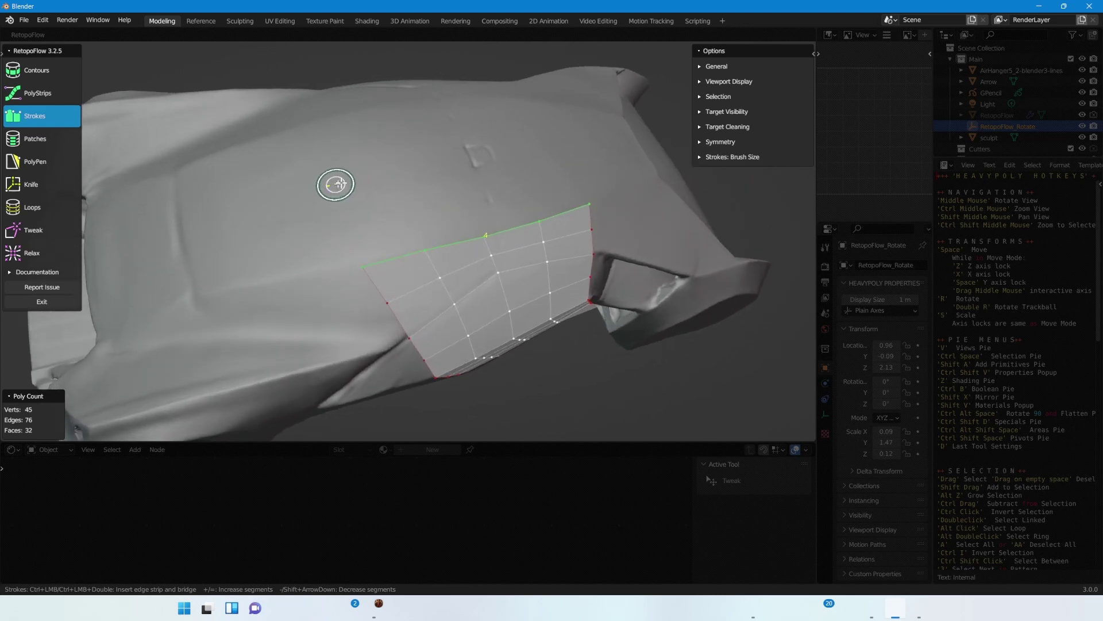
{"action": "left_click_drag", "start_coordinate": [572, 145], "coordinate": [574, 145]}
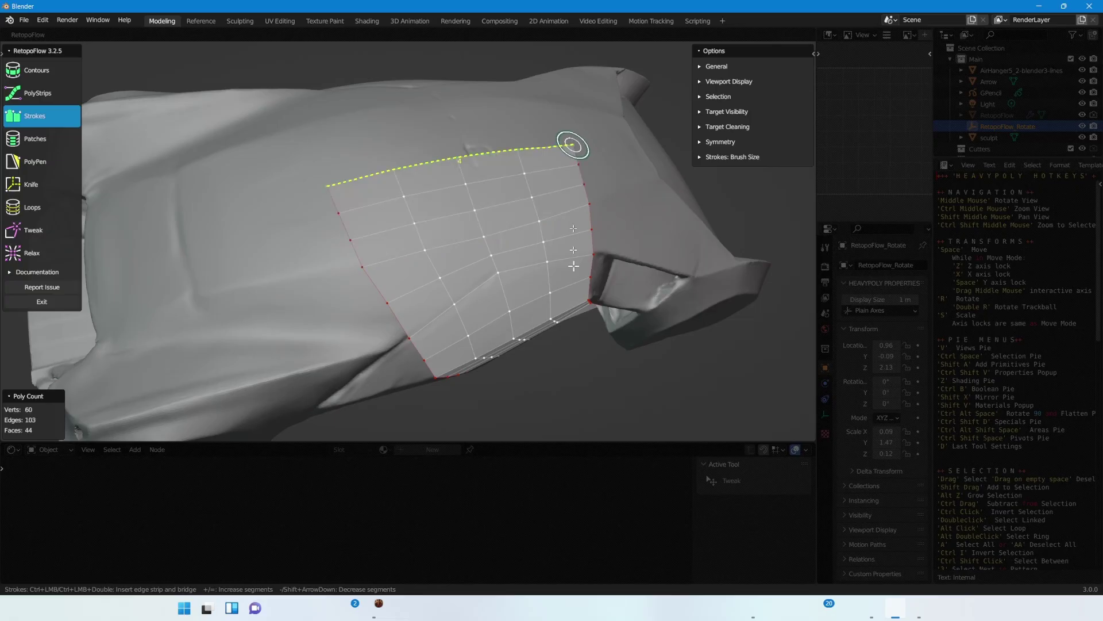
With PolyPen, add faces from the patch's front edge down into the pointed side recess of the sculpt
{"action": "mouse_move", "coordinate": [574, 146]}
{"action": "middle_mouse_down"}
{"action": "mouse_move", "coordinate": [505, 337]}
{"action": "mouse_move", "coordinate": [362, 216]}
{"action": "middle_mouse_up"}
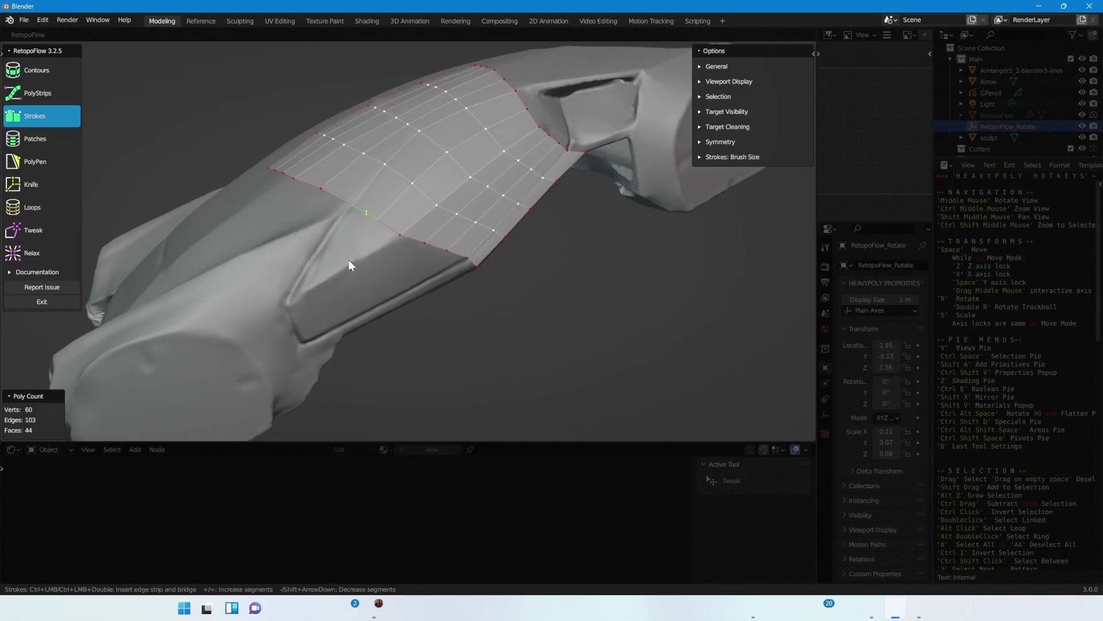
{"action": "key", "text": "5"}
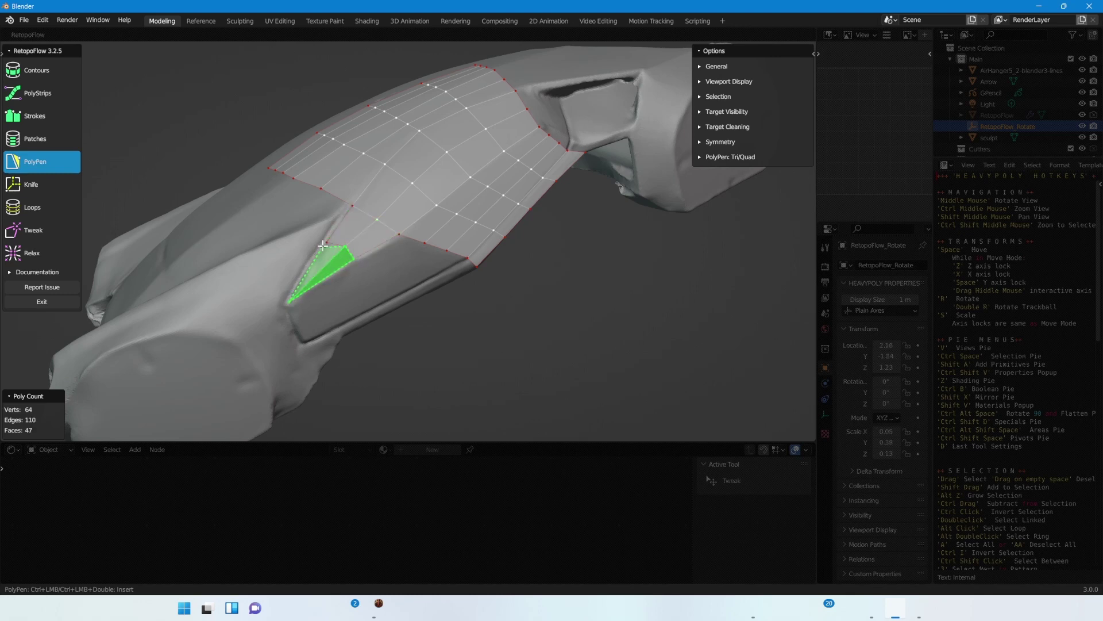
{"action": "middle_click_drag", "start_coordinate": [437, 361], "coordinate": [468, 394]}
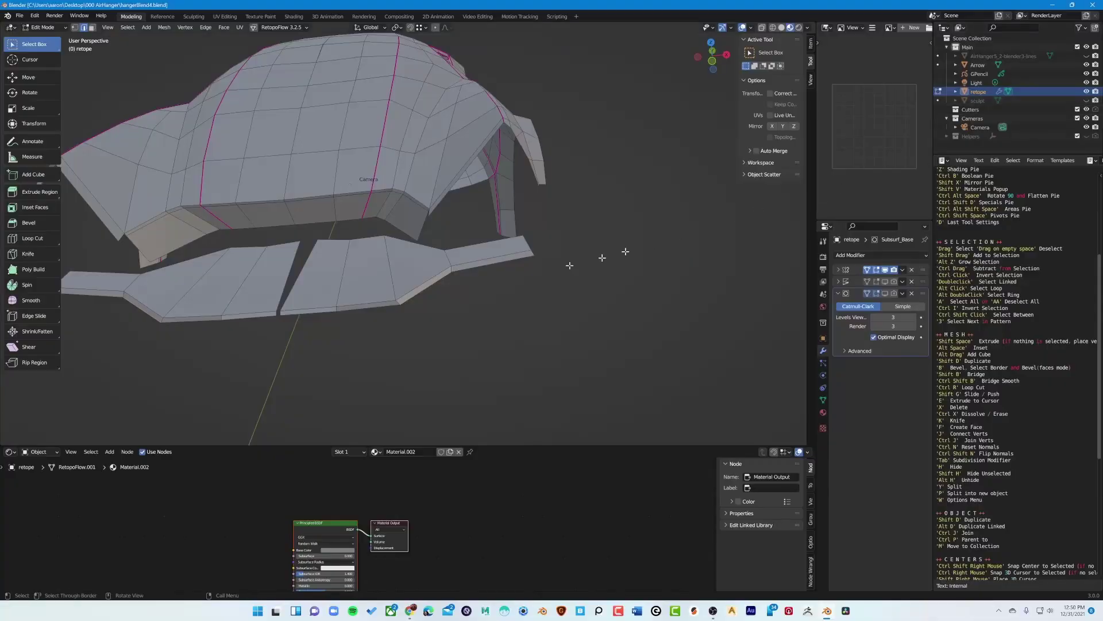
{"action": "middle_click_drag", "start_coordinate": [460, 276], "coordinate": [401, 290]}
In the retope mesh, raise the selected geometry on the upper body about 0.48 m along the global Z axis
{"action": "key", "text": "ctrl+Tab"}
{"action": "left_click", "coordinate": [336, 257]}
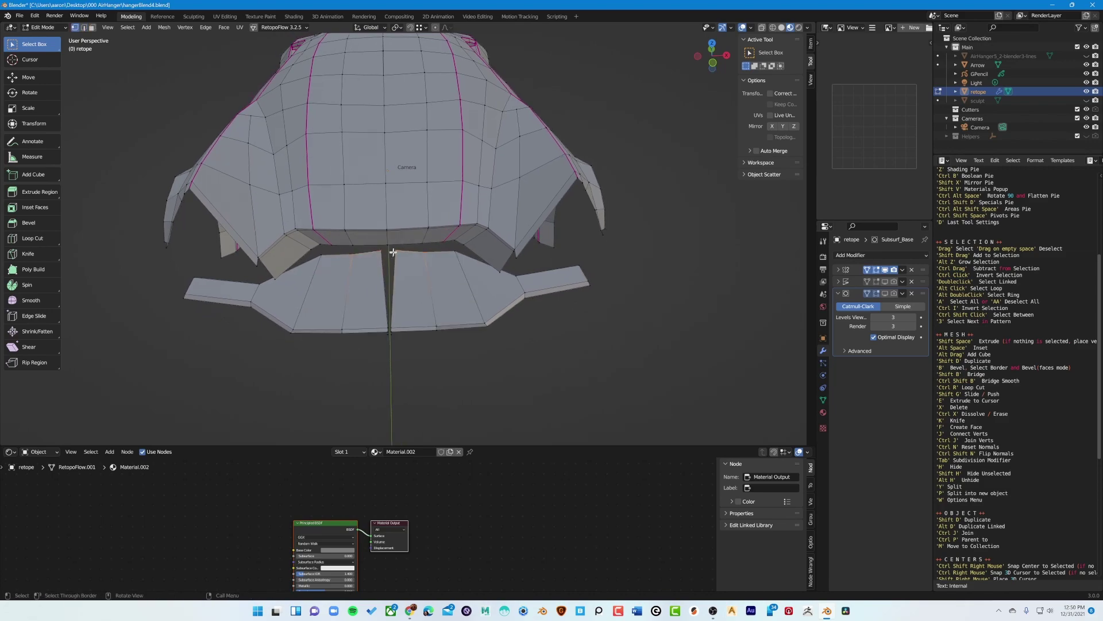
{"action": "middle_click_drag", "start_coordinate": [338, 258], "coordinate": [560, 271]}
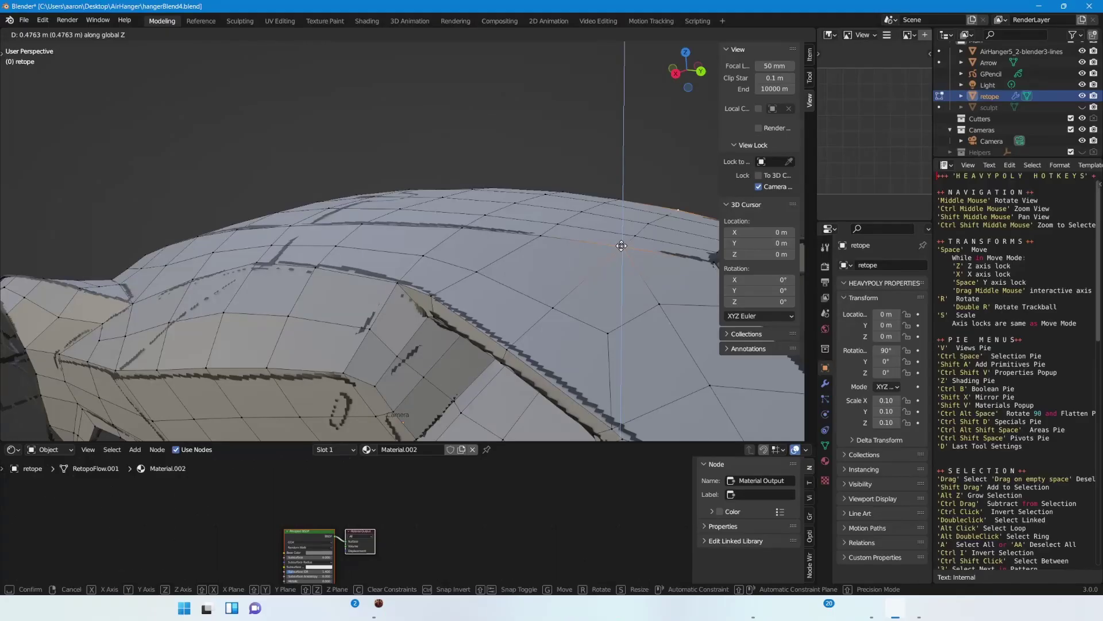
{"action": "left_click", "coordinate": [621, 246]}
Adjust two neighbouring vertices along the roof's panel line on the global Z axis, raising the first about 0.52 m
{"action": "middle_click_drag", "start_coordinate": [581, 259], "coordinate": [466, 230]}
{"action": "key", "text": "space"}
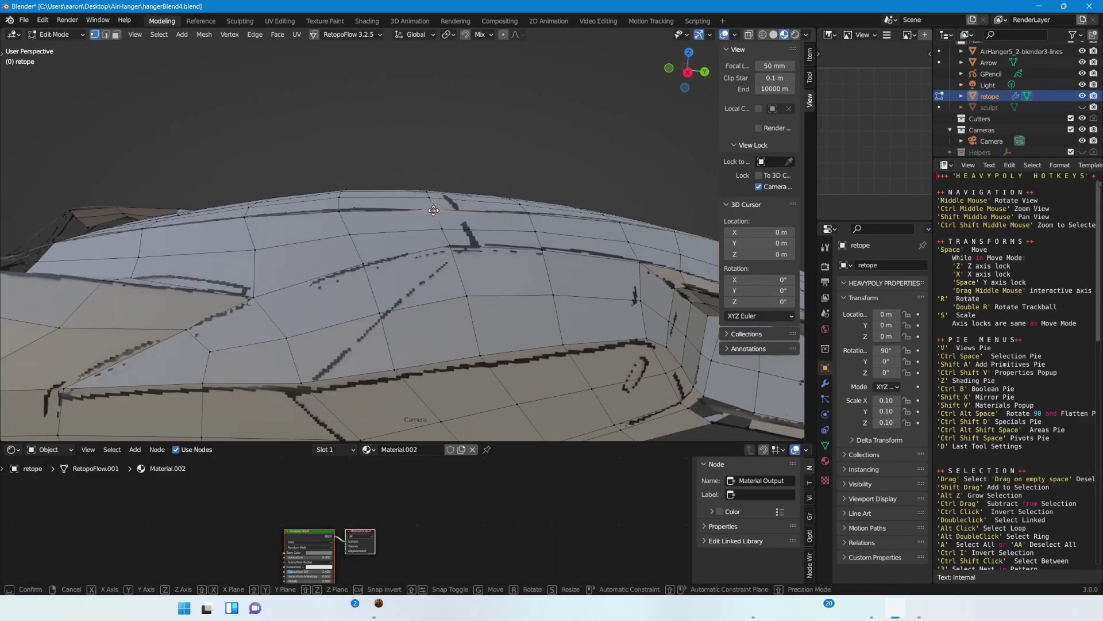
{"action": "key", "text": "z"}
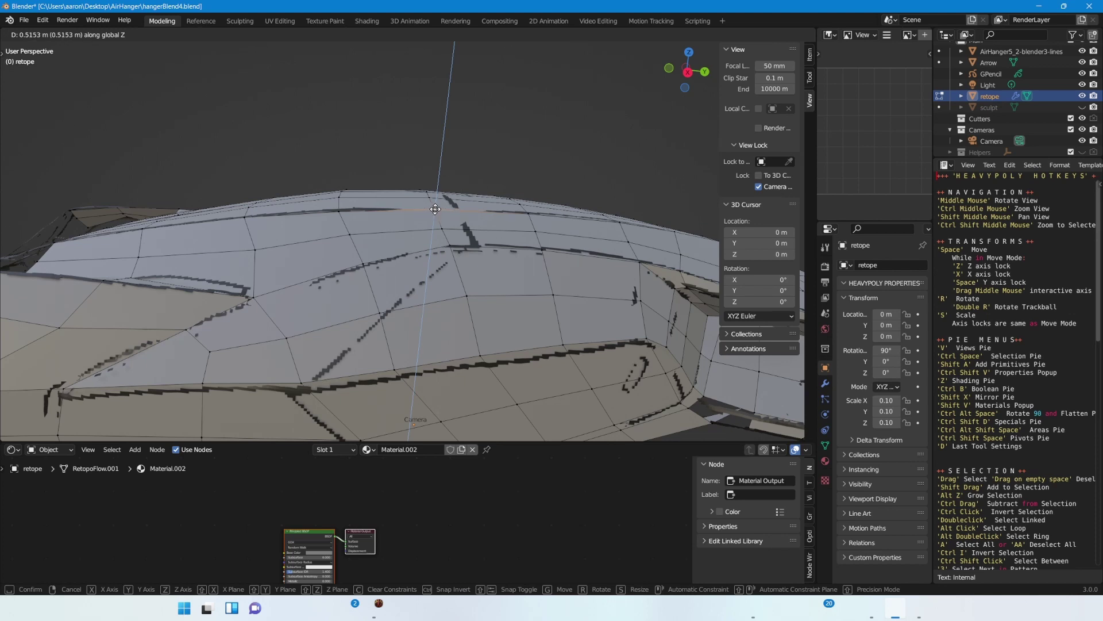
{"action": "left_click", "coordinate": [435, 210]}
{"action": "key", "text": "space"}
{"action": "key", "text": "z"}
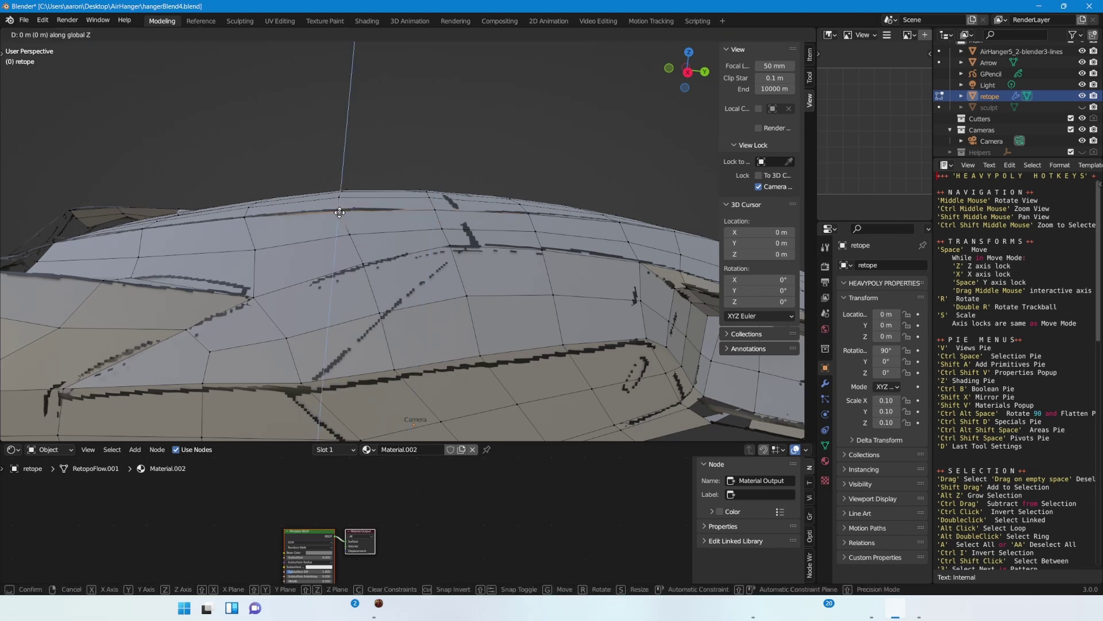
{"action": "left_click", "coordinate": [339, 211]}
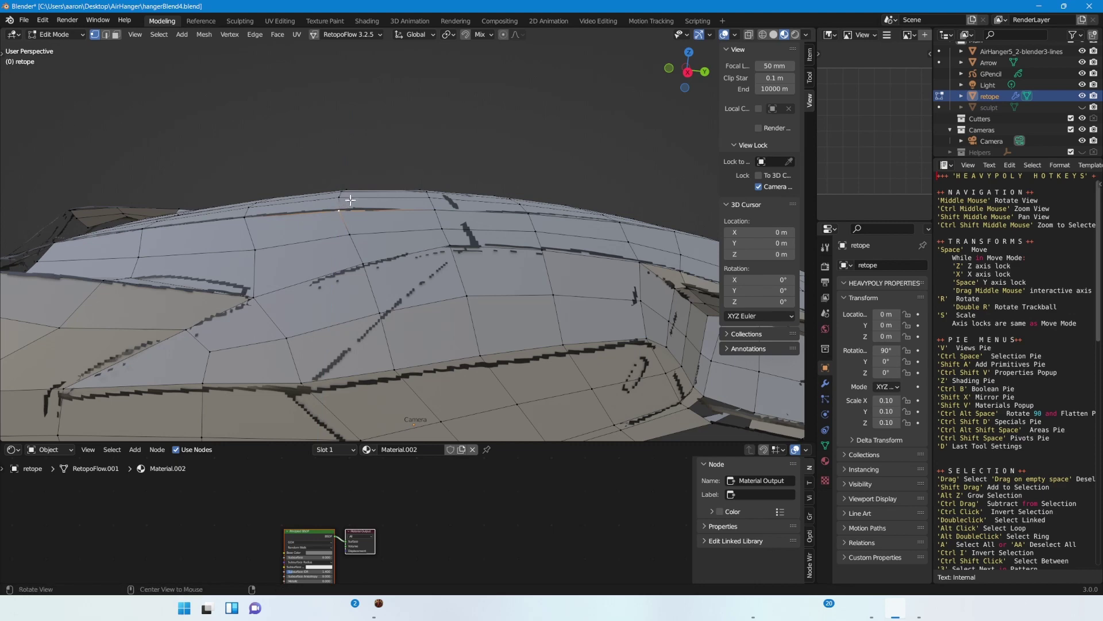
Examine the retope body's smoothed surface and edge flow around the side intake and wheel arches from several angles
{"action": "middle_click_drag", "start_coordinate": [350, 200], "coordinate": [463, 249]}
{"action": "middle_click_drag", "start_coordinate": [374, 272], "coordinate": [443, 274]}
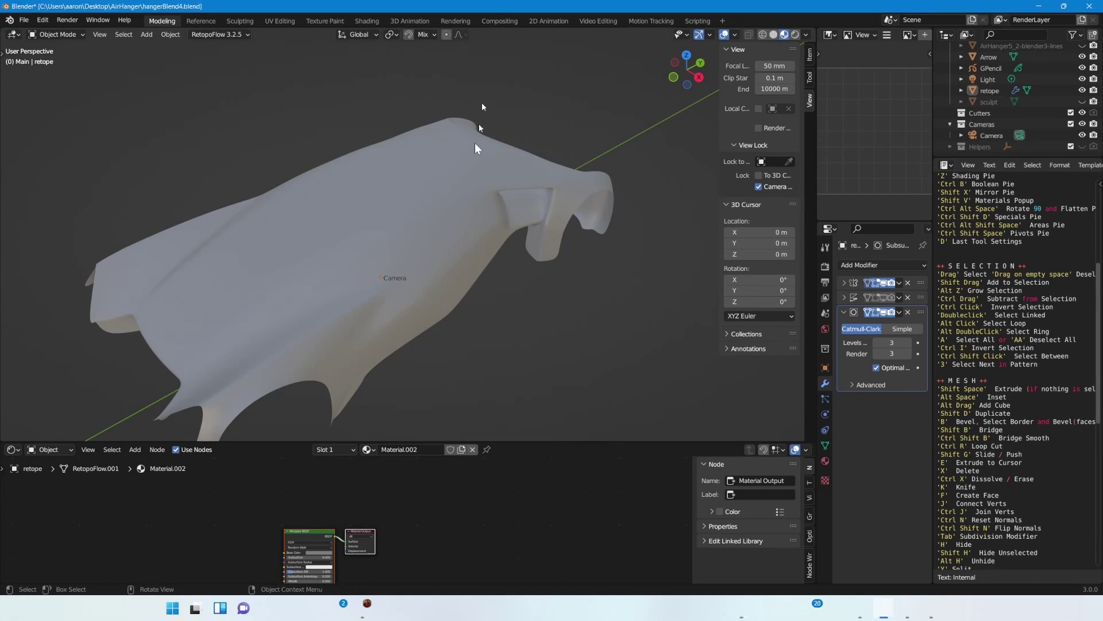
{"action": "middle_click_drag", "start_coordinate": [500, 325], "coordinate": [393, 269]}
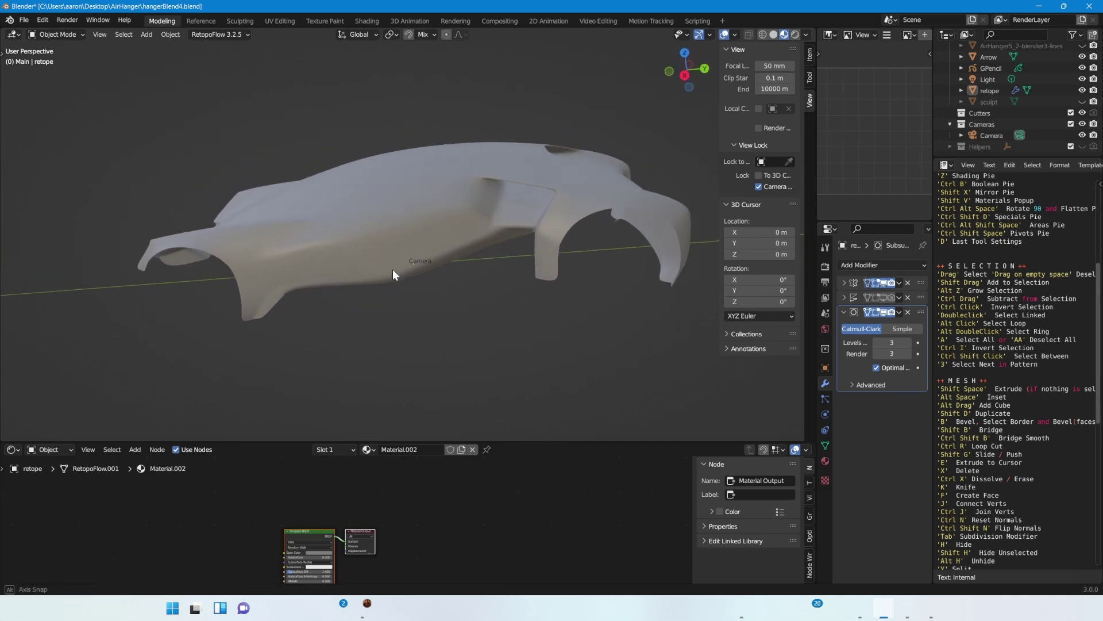
{"action": "left_click", "coordinate": [391, 253]}
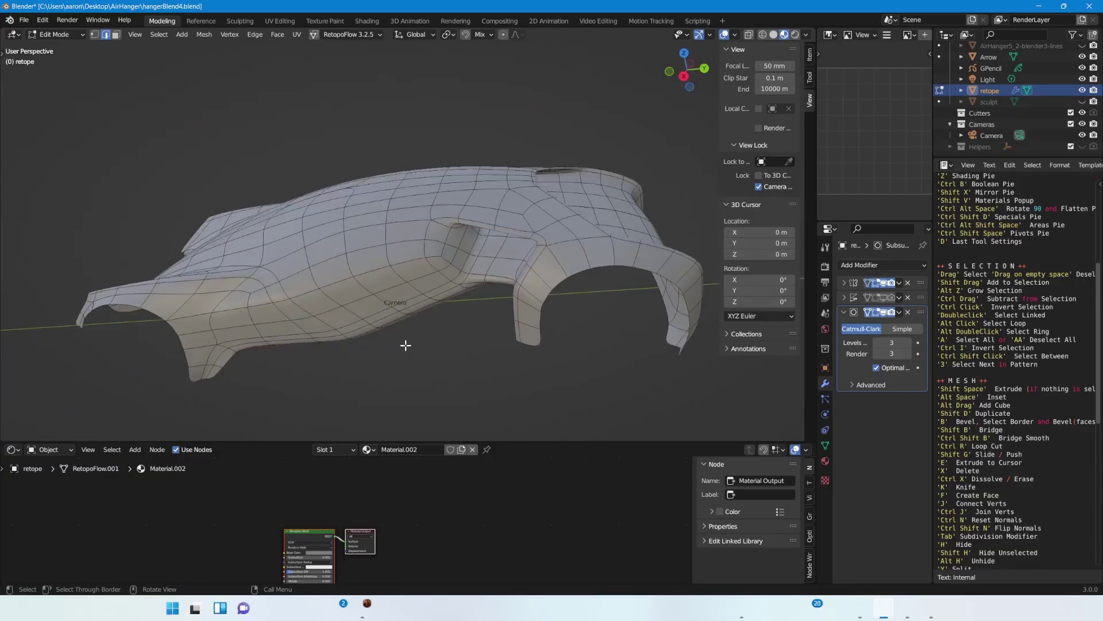
{"action": "middle_click_drag", "start_coordinate": [406, 344], "coordinate": [434, 303]}
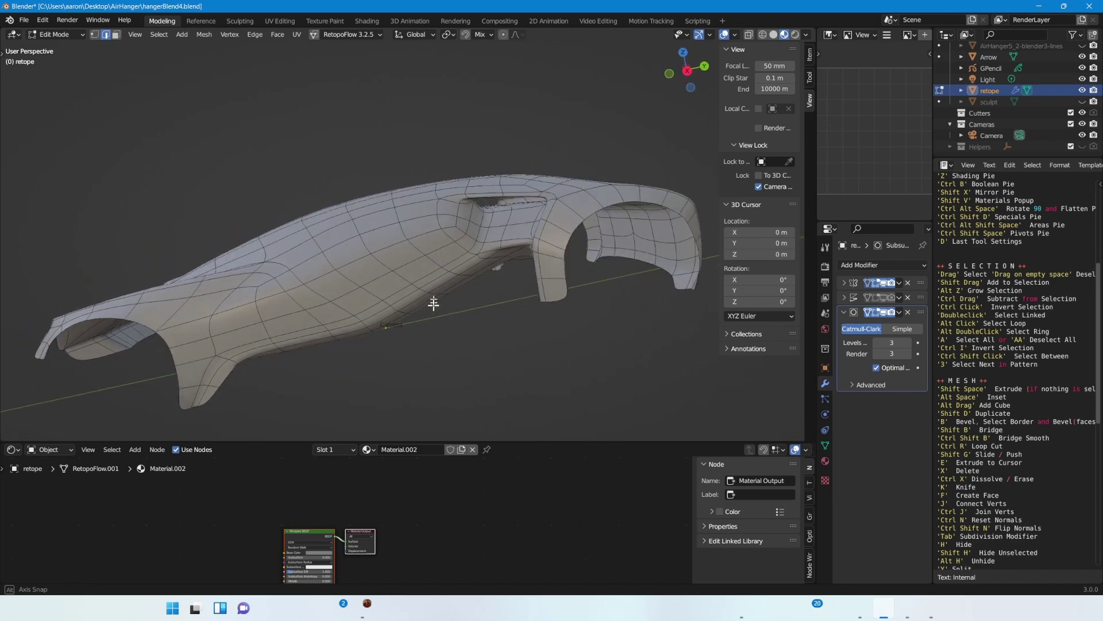
{"action": "left_click", "coordinate": [435, 373]}
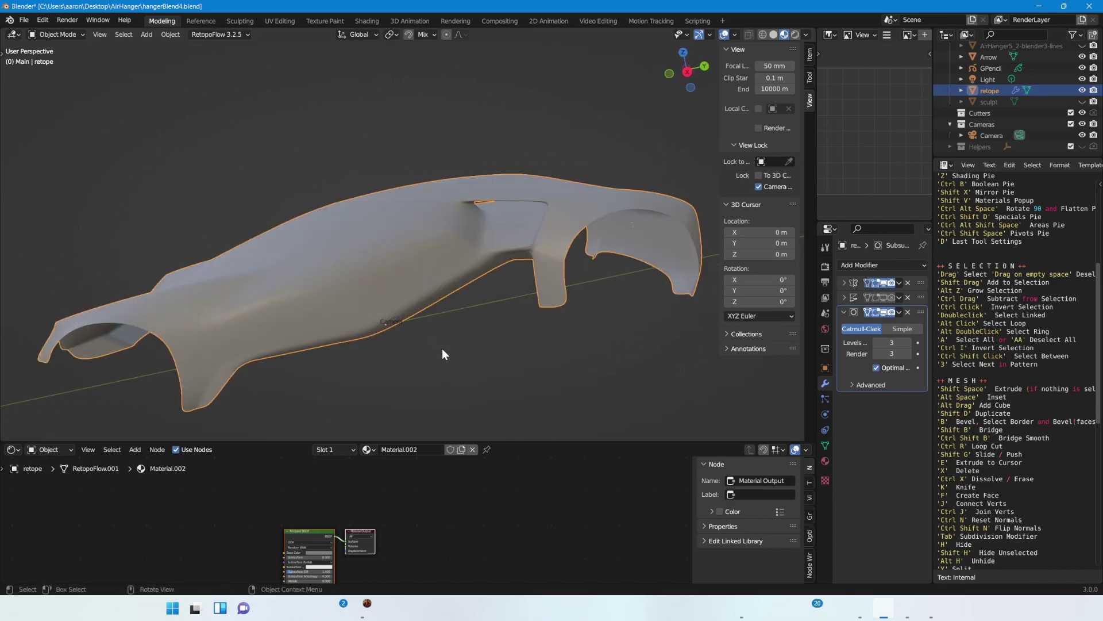
{"action": "left_click", "coordinate": [443, 351]}
{"action": "middle_click_drag", "start_coordinate": [443, 351], "coordinate": [435, 420]}
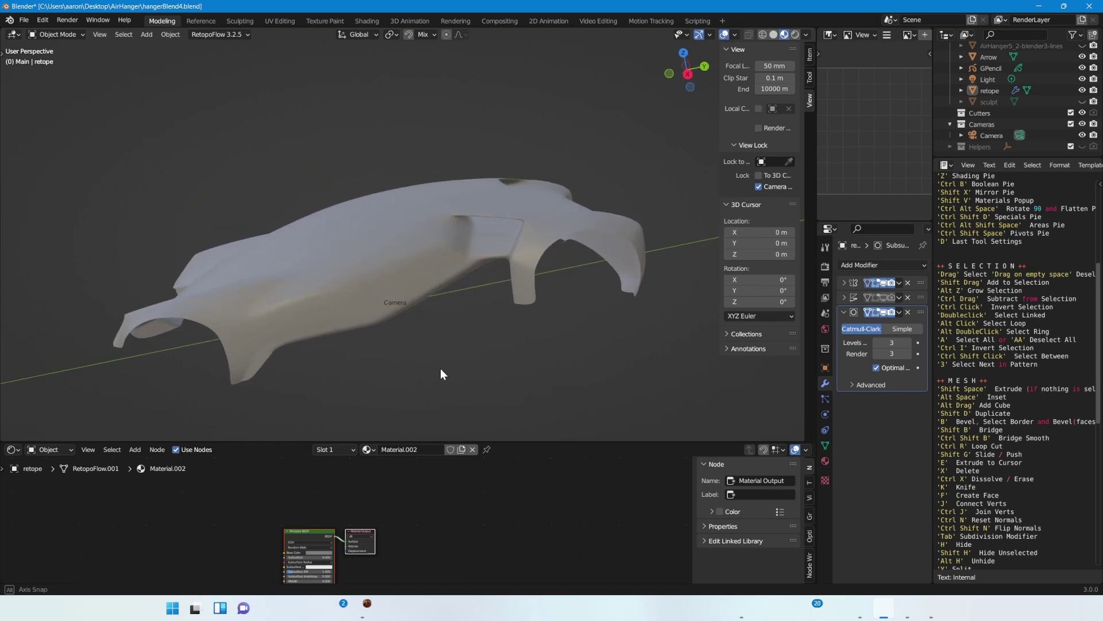
{"action": "middle_click_drag", "start_coordinate": [440, 369], "coordinate": [441, 363]}
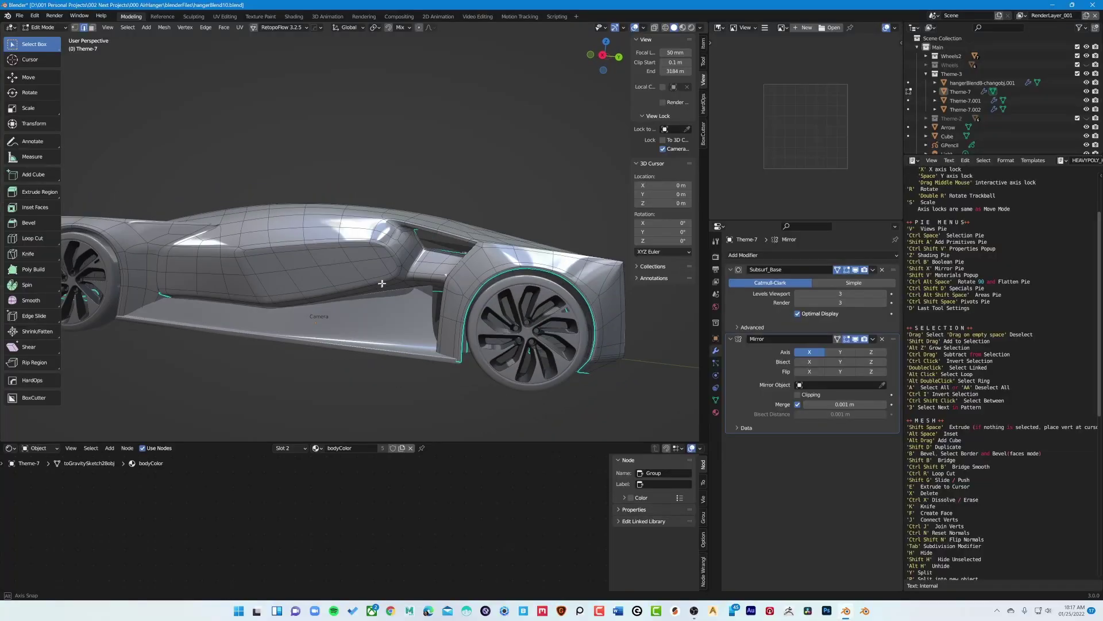
Examine the Theme-7 car body with its wheels and body-colour material from the side, above and the front
{"action": "middle_click_drag", "start_coordinate": [382, 283], "coordinate": [345, 323]}
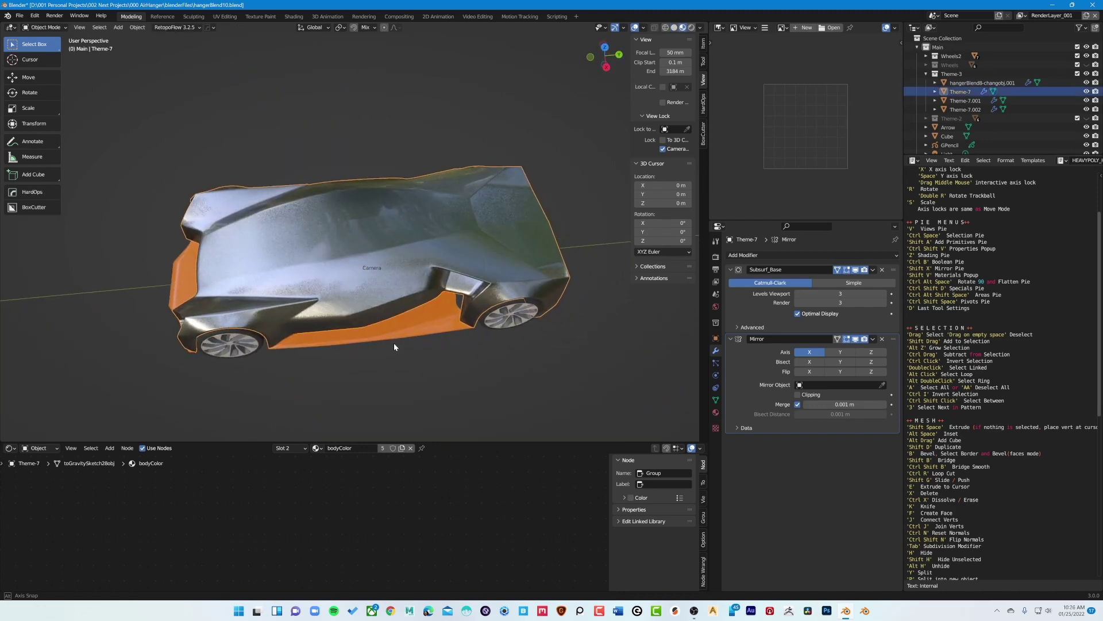
{"action": "middle_click_drag", "start_coordinate": [395, 343], "coordinate": [251, 326]}
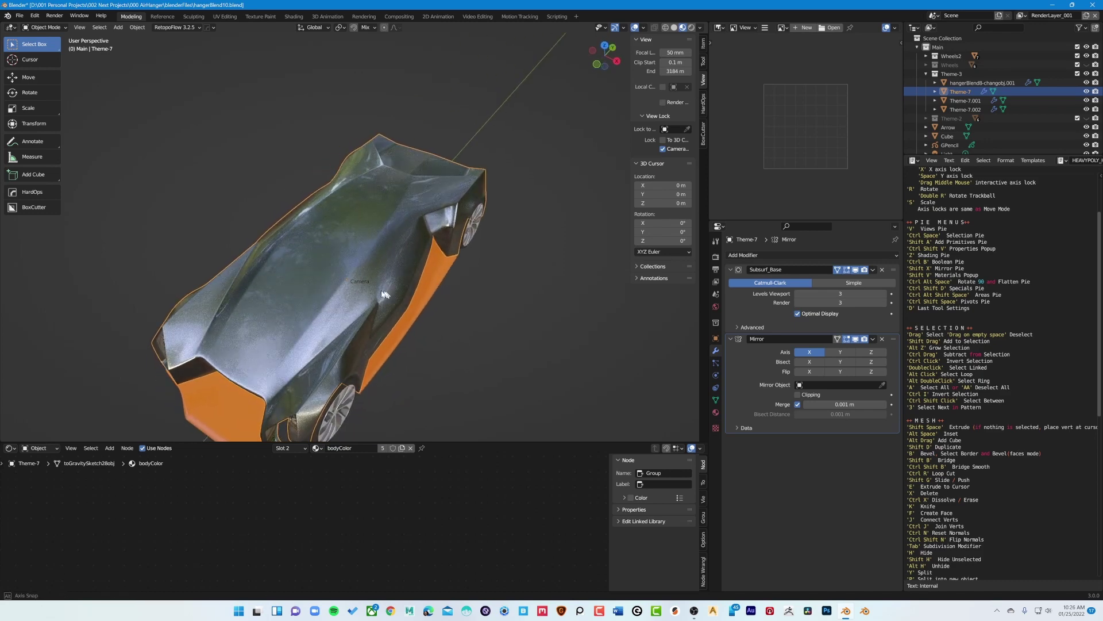
{"action": "middle_click_drag", "start_coordinate": [384, 293], "coordinate": [466, 148]}
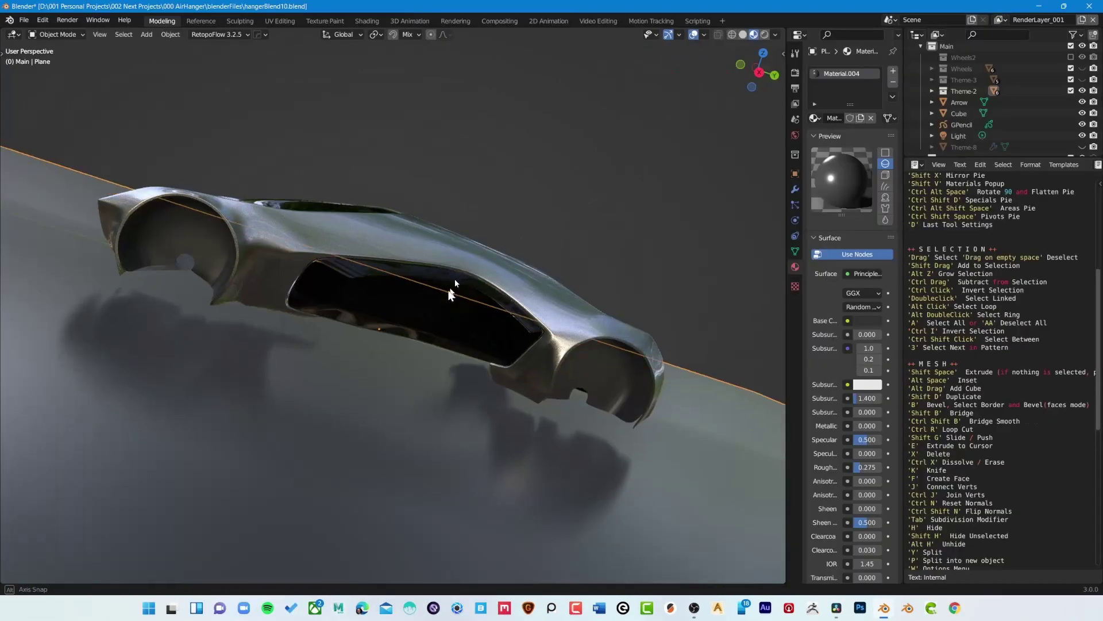
{"action": "middle_click_drag", "start_coordinate": [454, 278], "coordinate": [395, 316]}
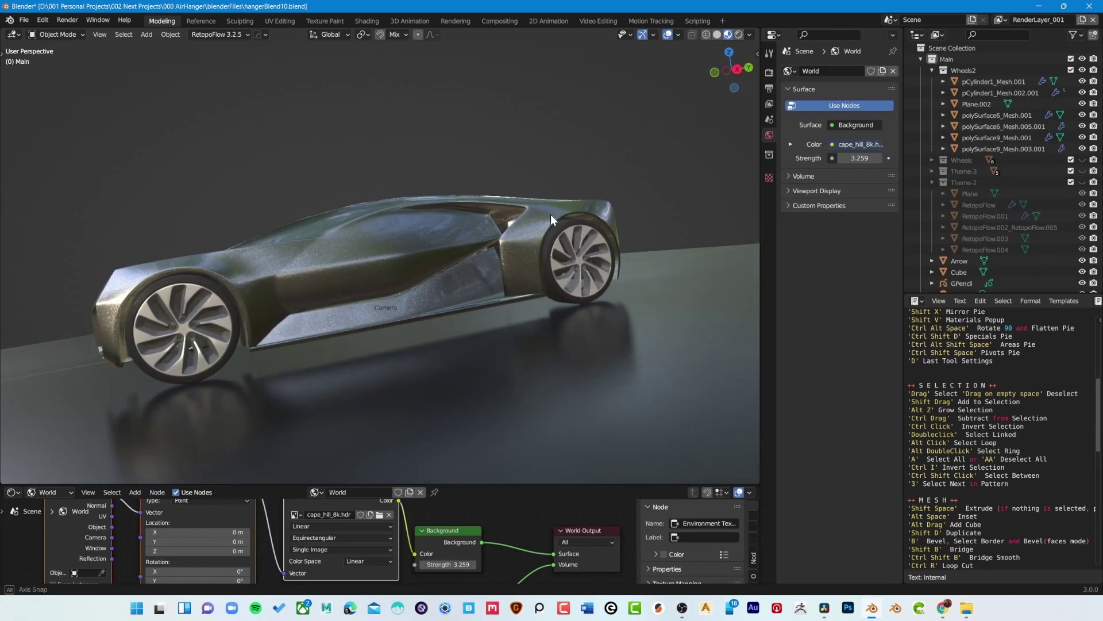